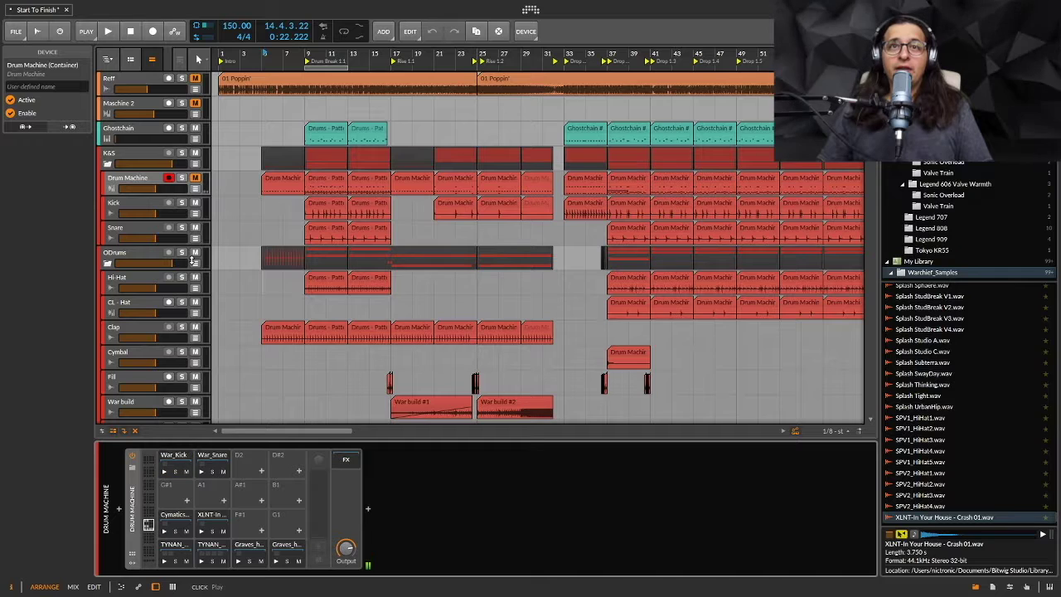
- Solo the Drum Machine track and audition its first TYNAN pad and the War_Kick pad
click(182, 177)
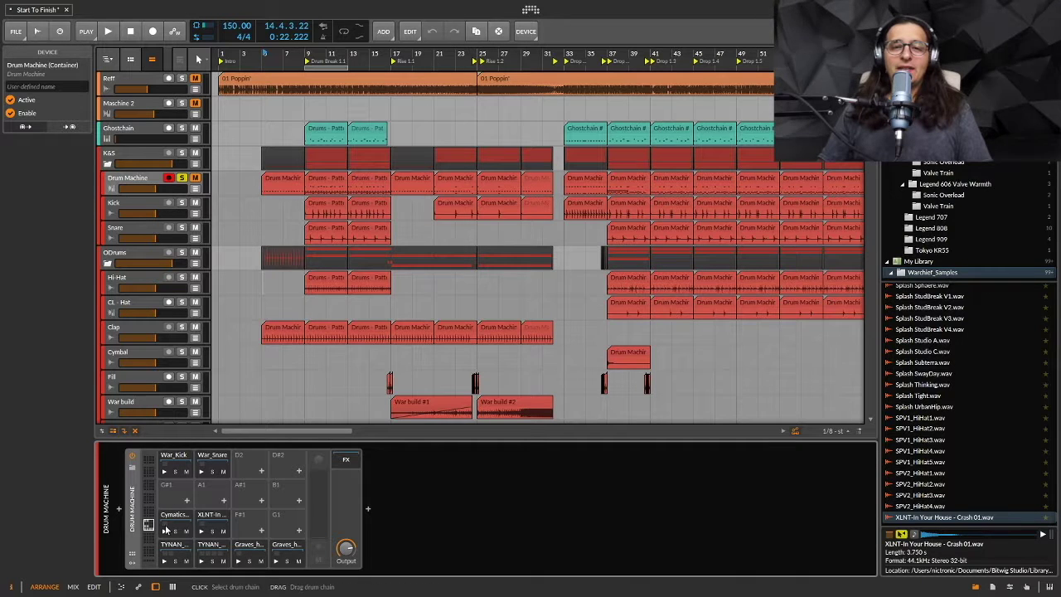
click(164, 563)
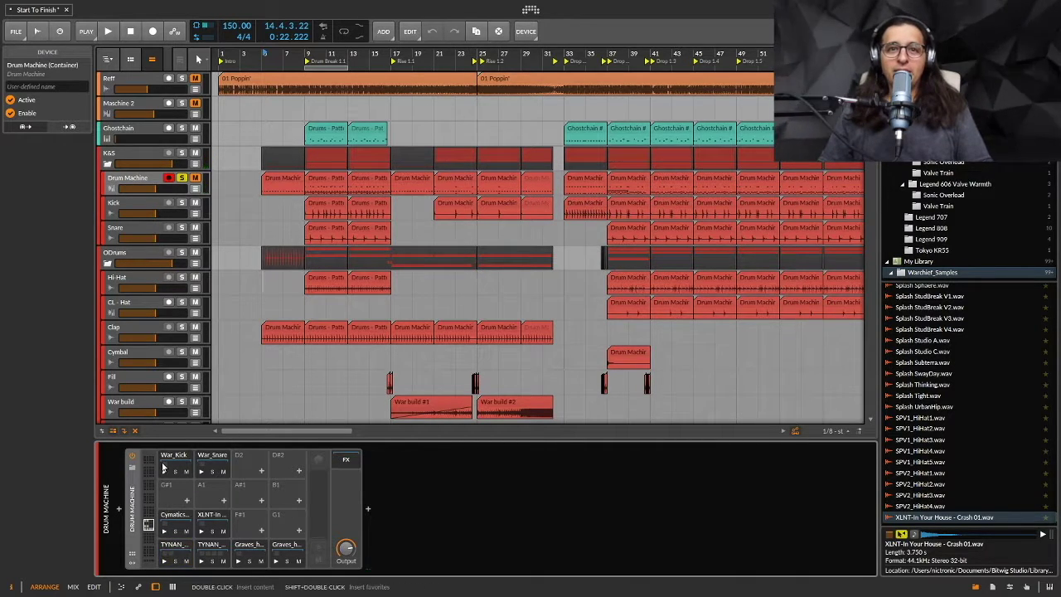
click(163, 470)
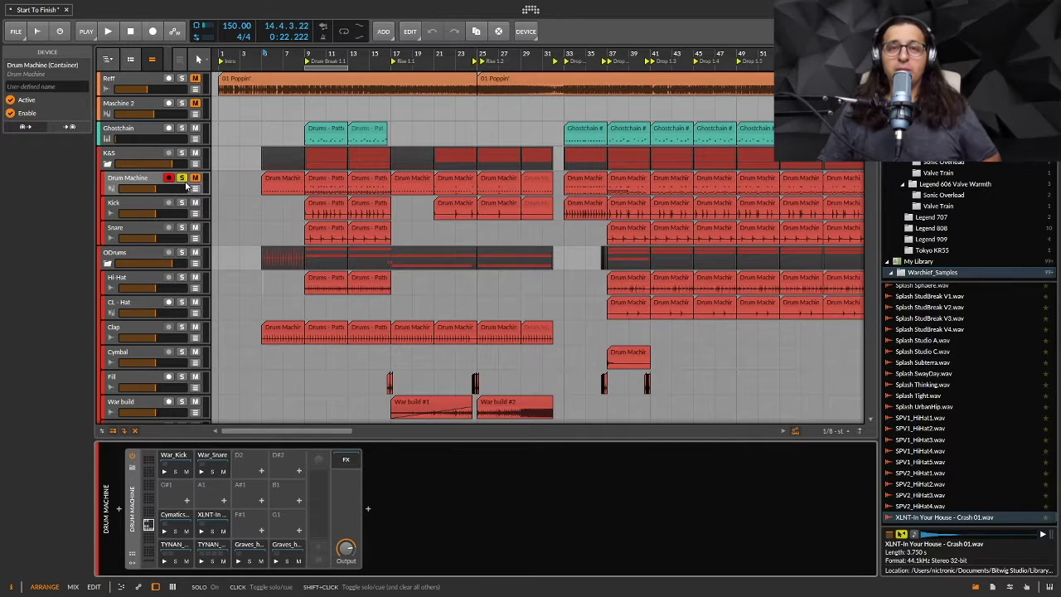
- Play the soloed drum pattern from the drum break at bar 9, and select the Snare track
click(305, 188)
key(space)
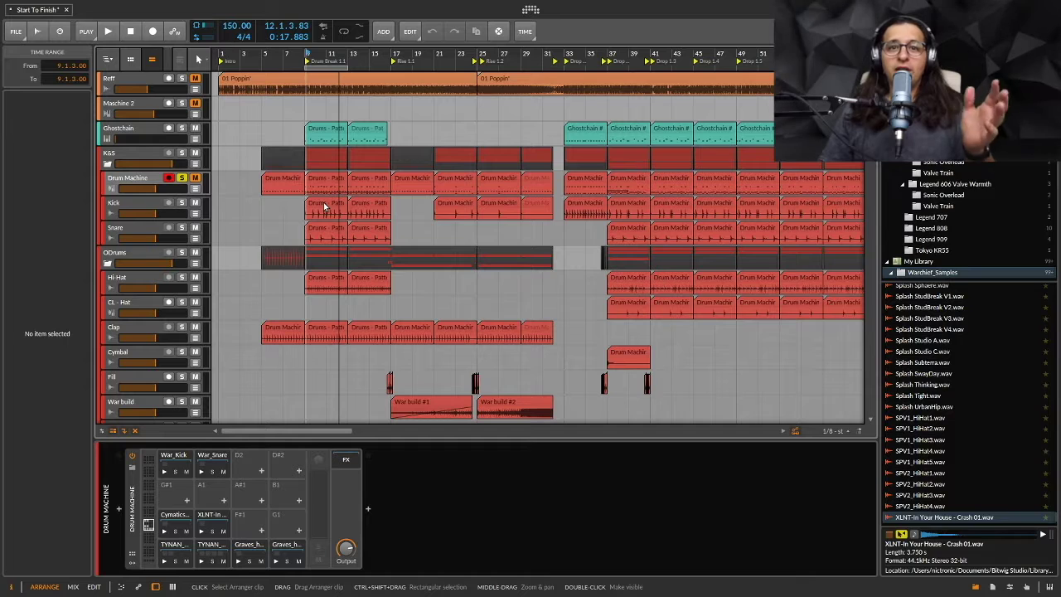
click(131, 228)
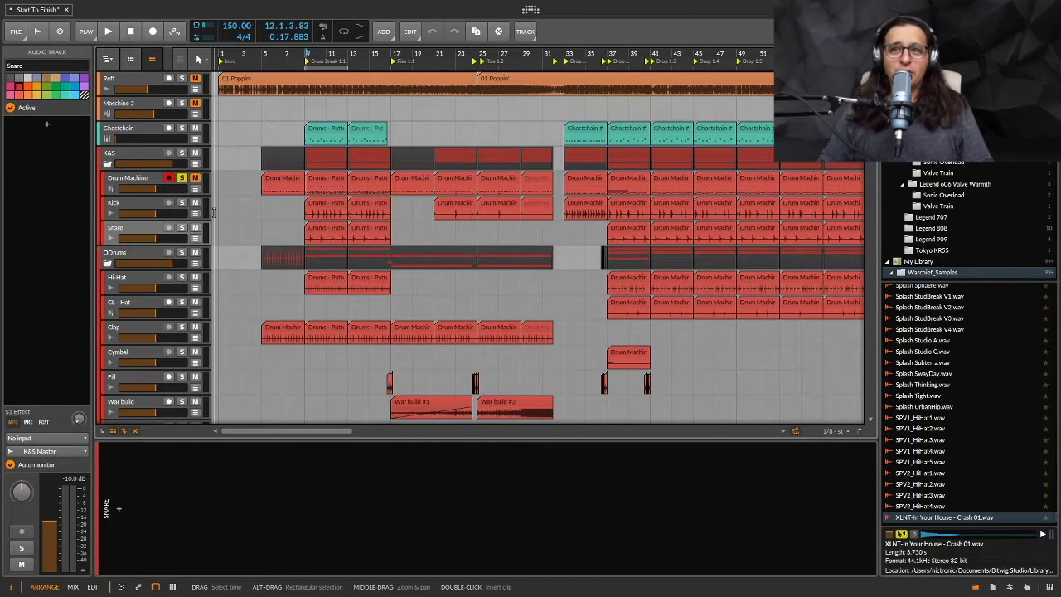
- Examine the whole device chain of the Low Grid layer on the War_Grid_Sub track, from Poly Grid to Tool
scroll(219, 212, down, 2)
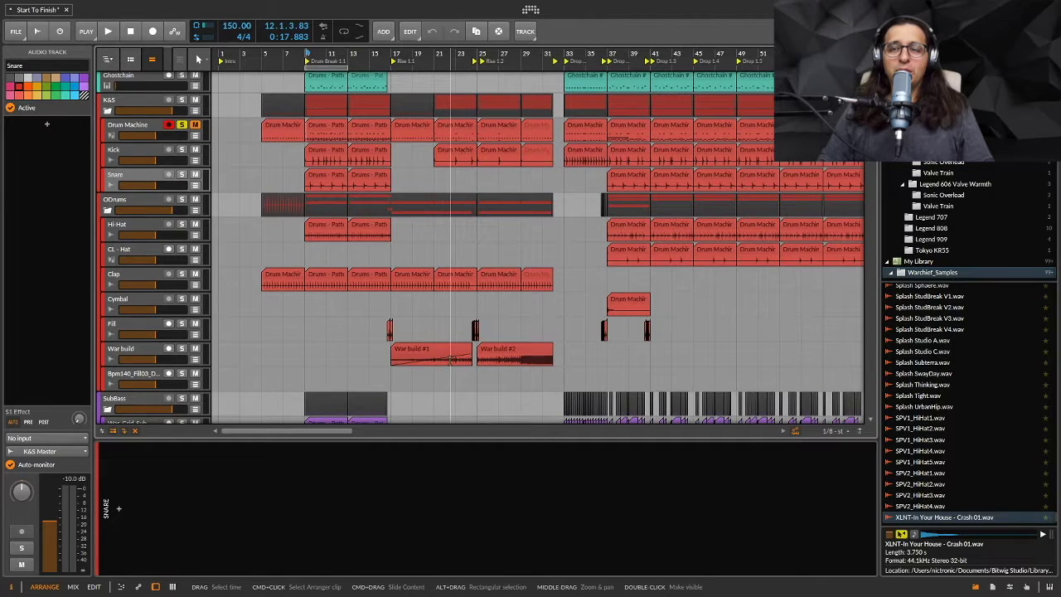
scroll(373, 323, down, 5)
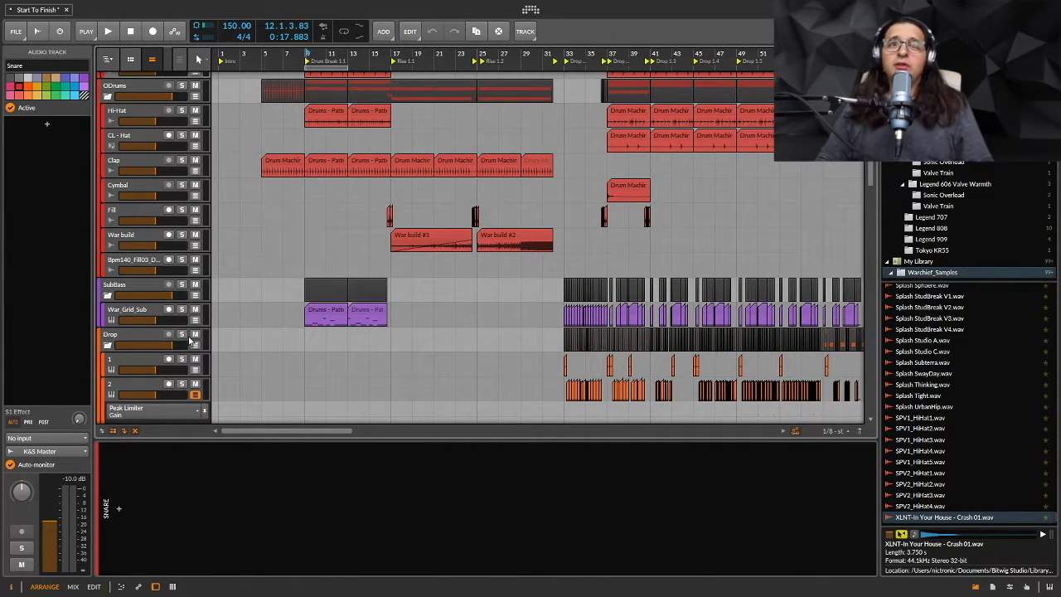
click(150, 311)
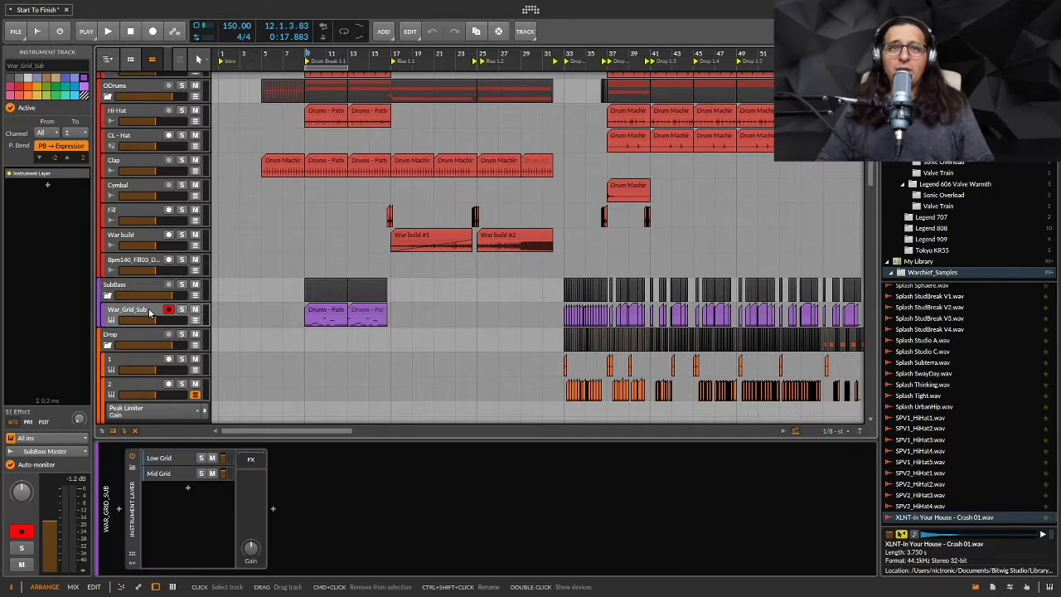
click(160, 459)
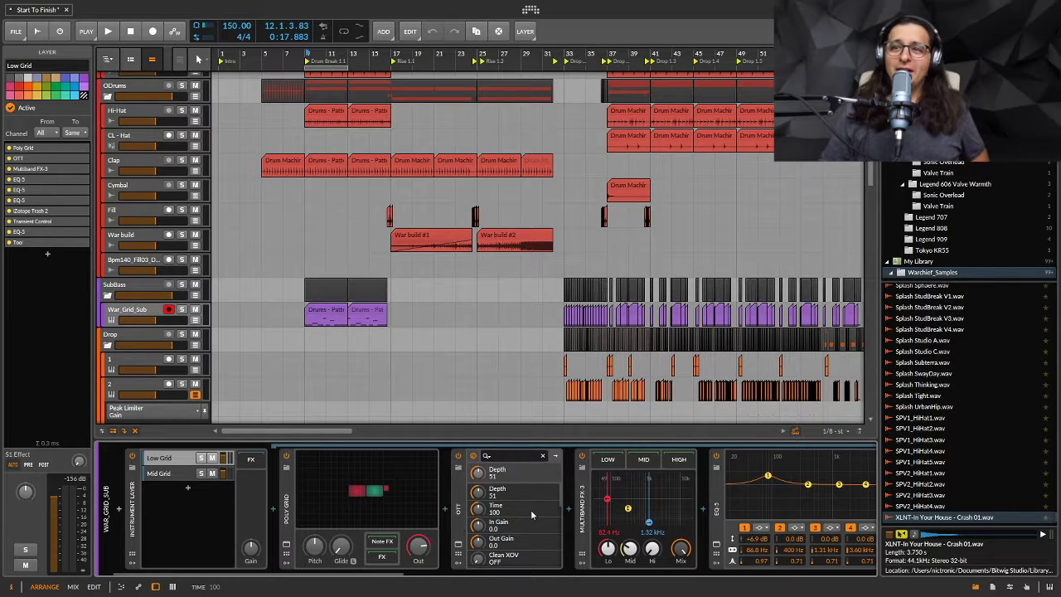
scroll(531, 510, right, 5)
scroll(353, 506, right, 4)
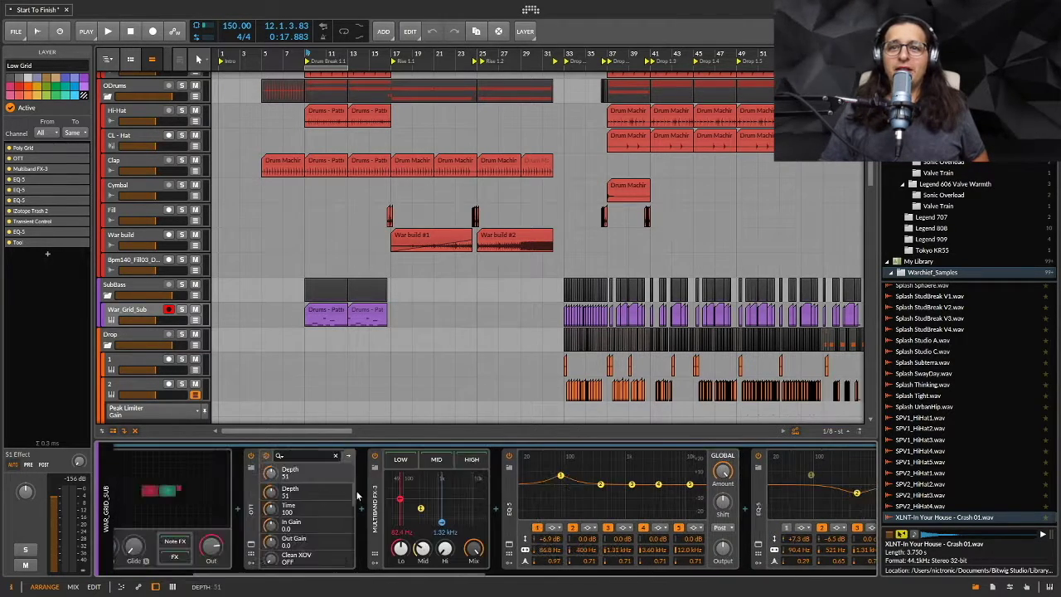
scroll(365, 502, right, 4)
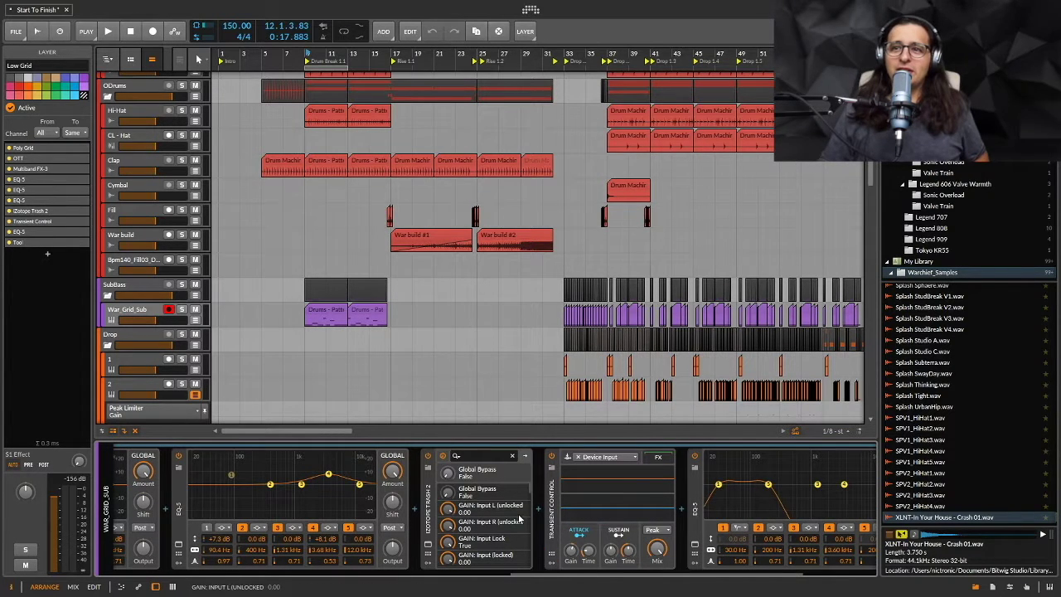
scroll(553, 518, right, 4)
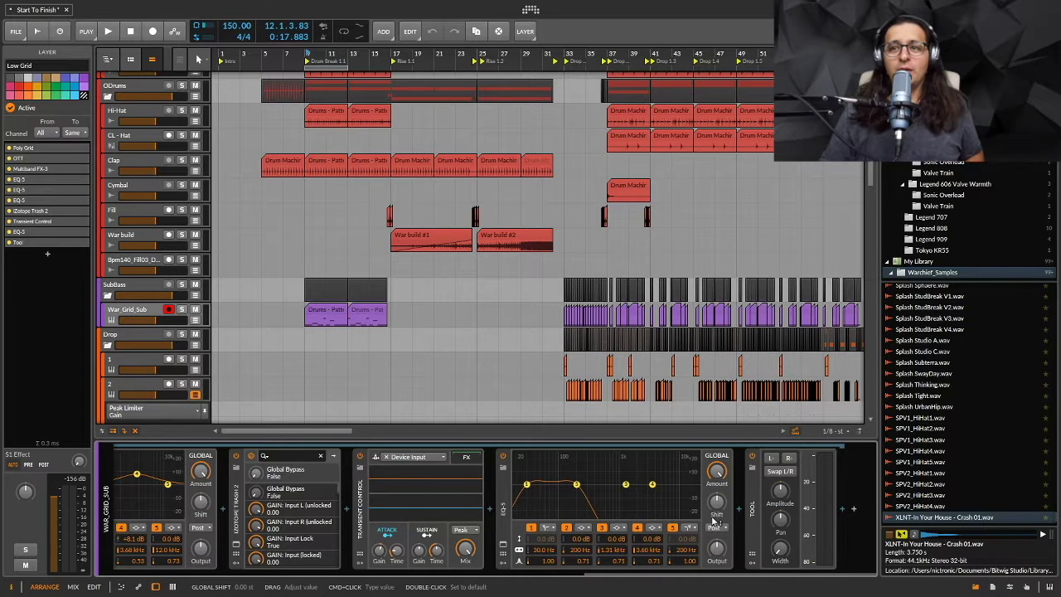
scroll(188, 491, left, 8)
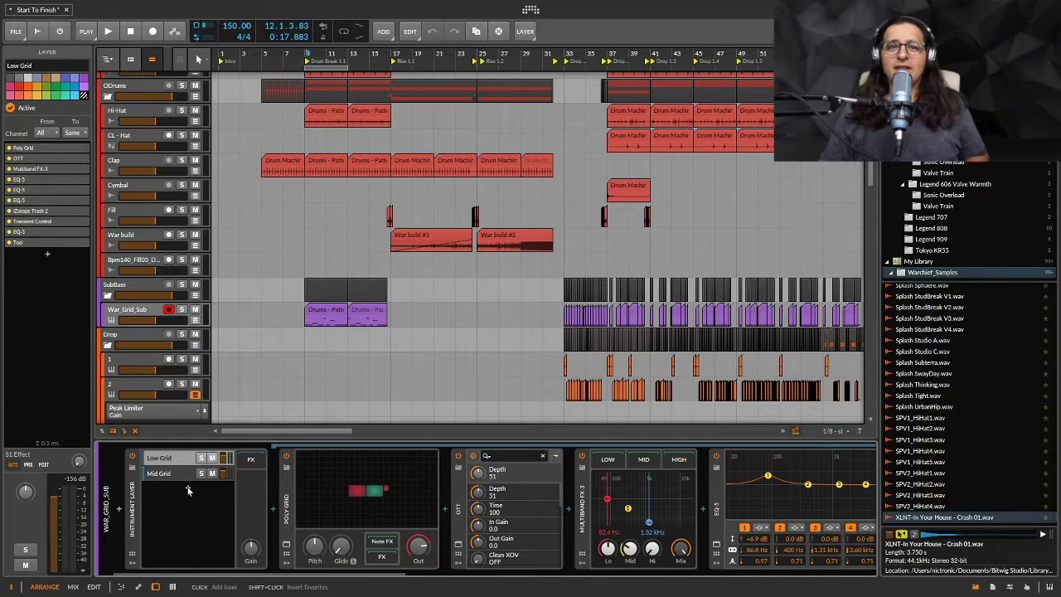
- Examine the device chain of the Mid Grid layer on the War_Grid_Sub track through to its final EQ-5 and Tool
click(177, 474)
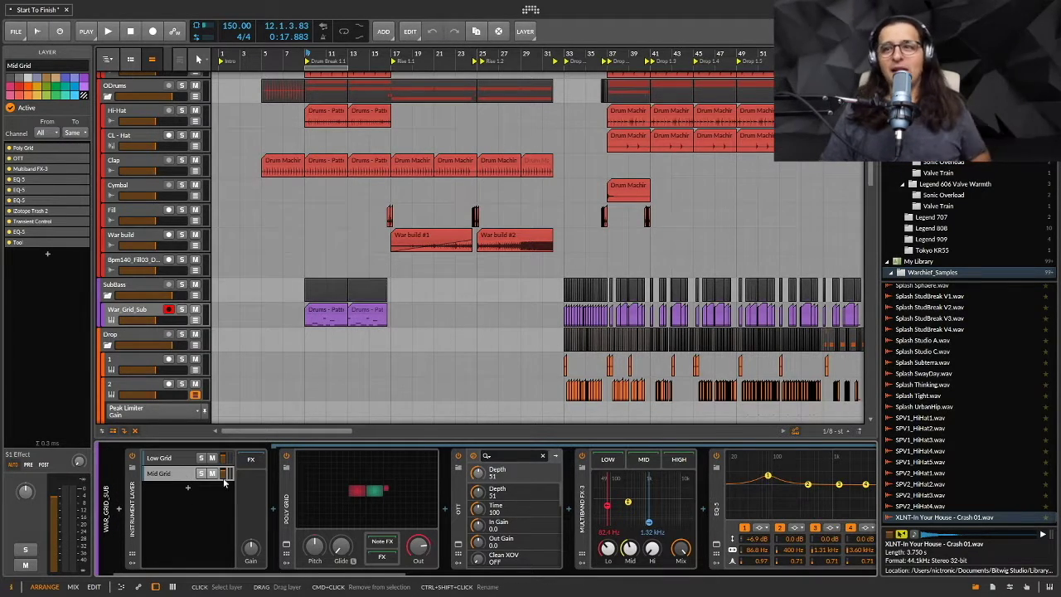
scroll(325, 486, right, 3)
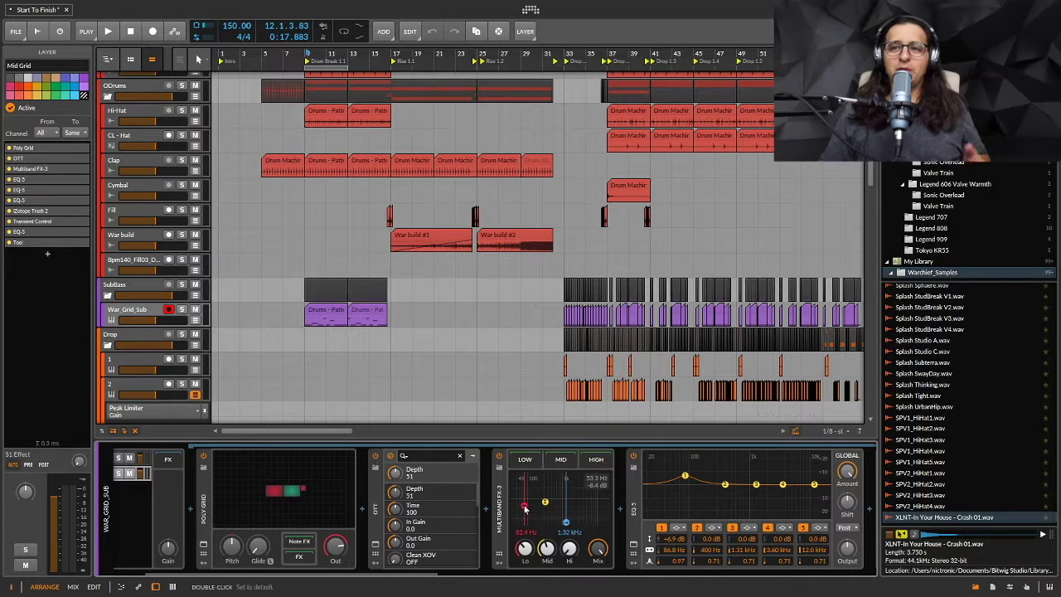
scroll(528, 508, right, 12)
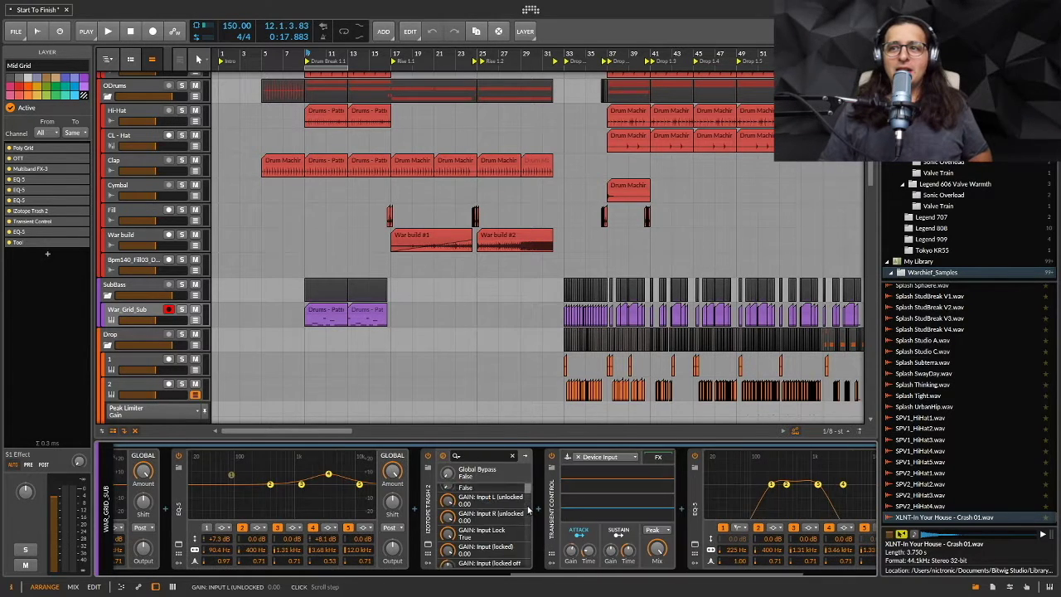
scroll(761, 501, right, 7)
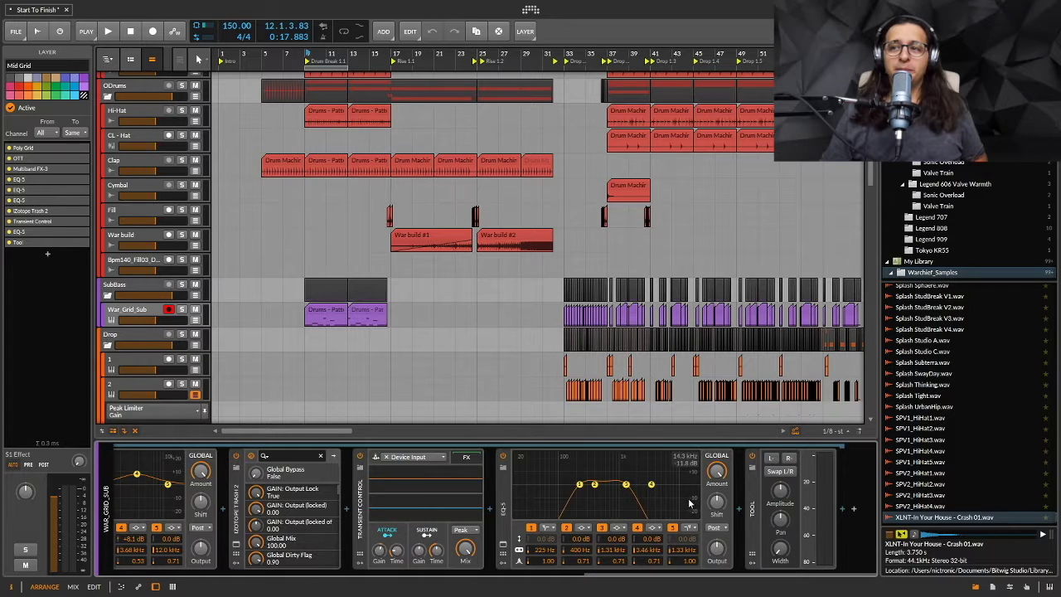
scroll(688, 504, left, 15)
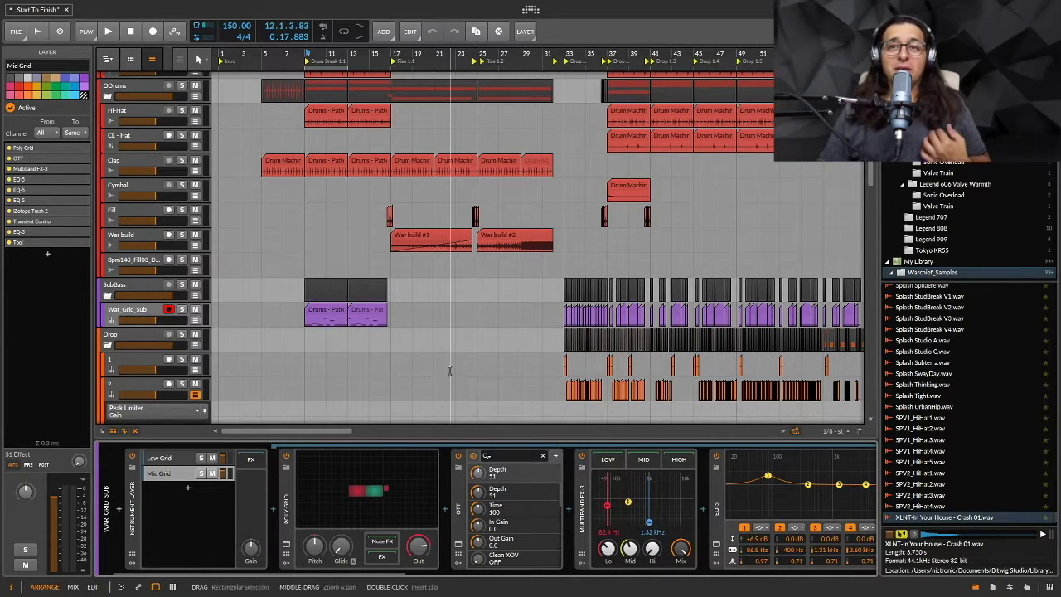
- Solo the War_Grid_Sub track and play the sub bass part from bar 9
click(306, 352)
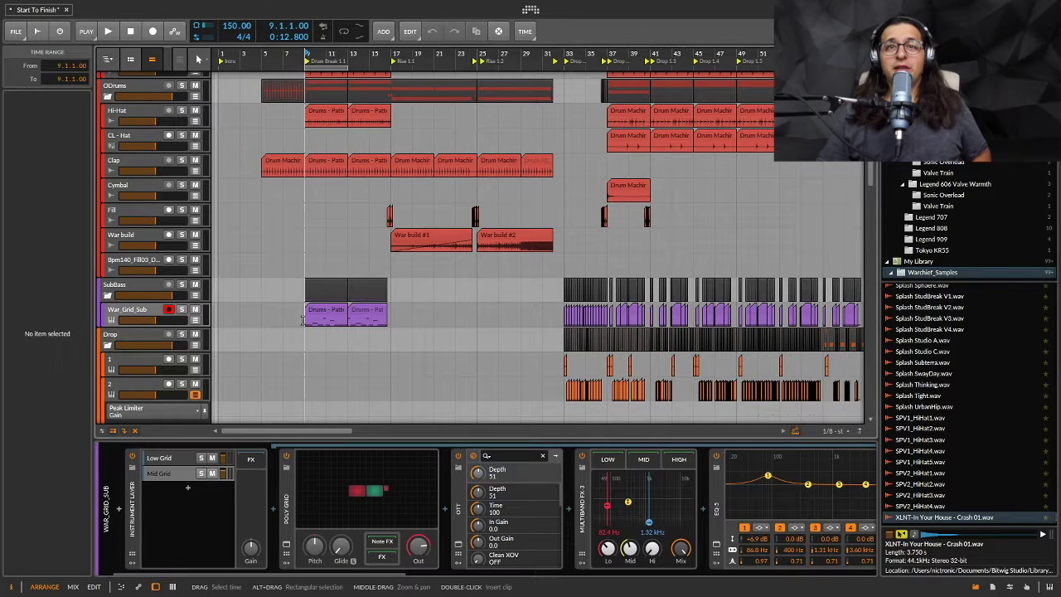
click(186, 315)
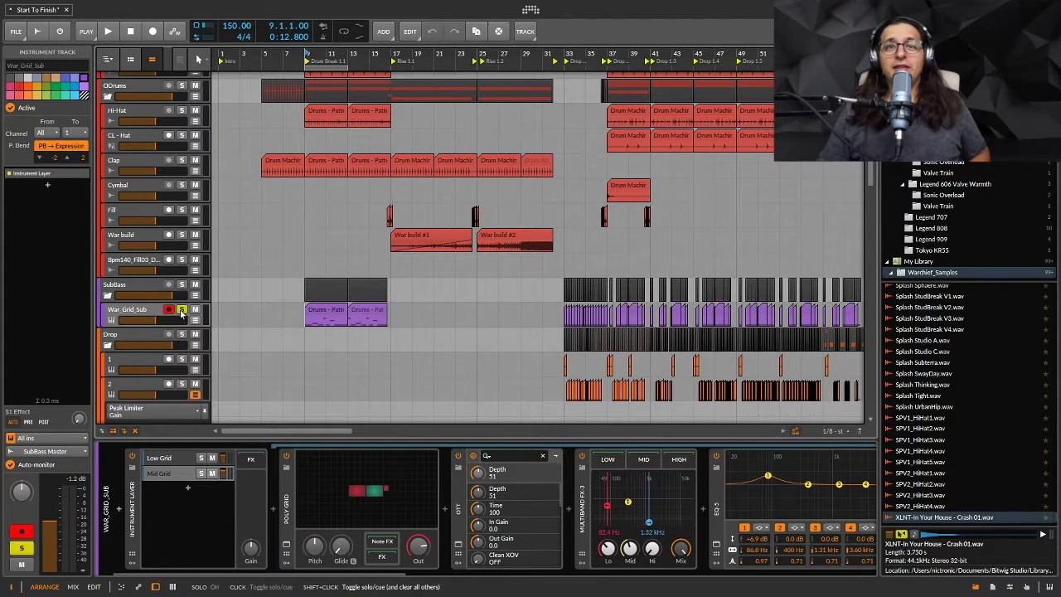
click(181, 312)
key(space)
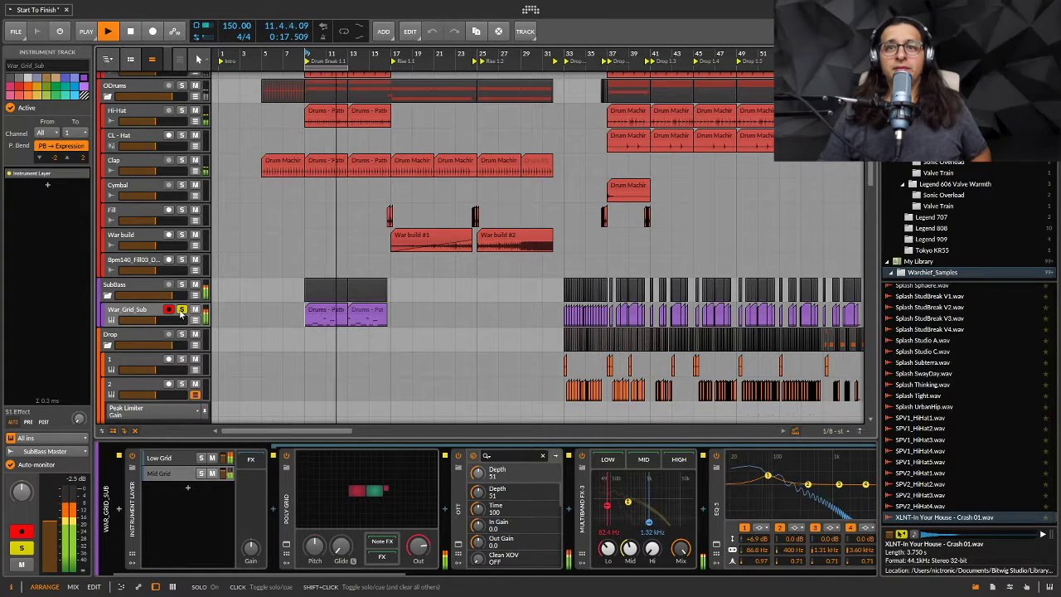
key(space)
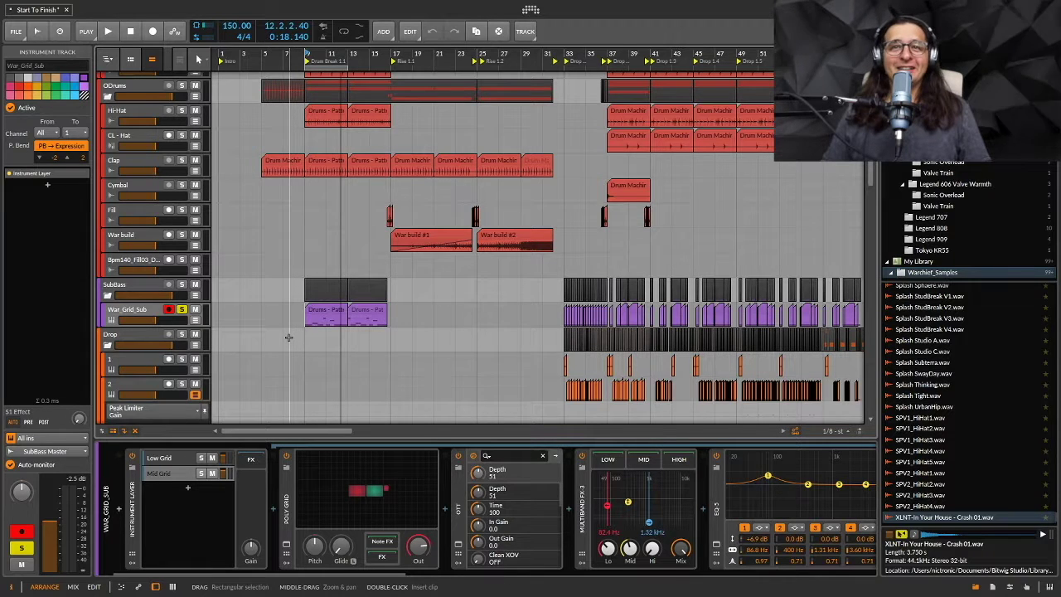
scroll(285, 318, down, 3)
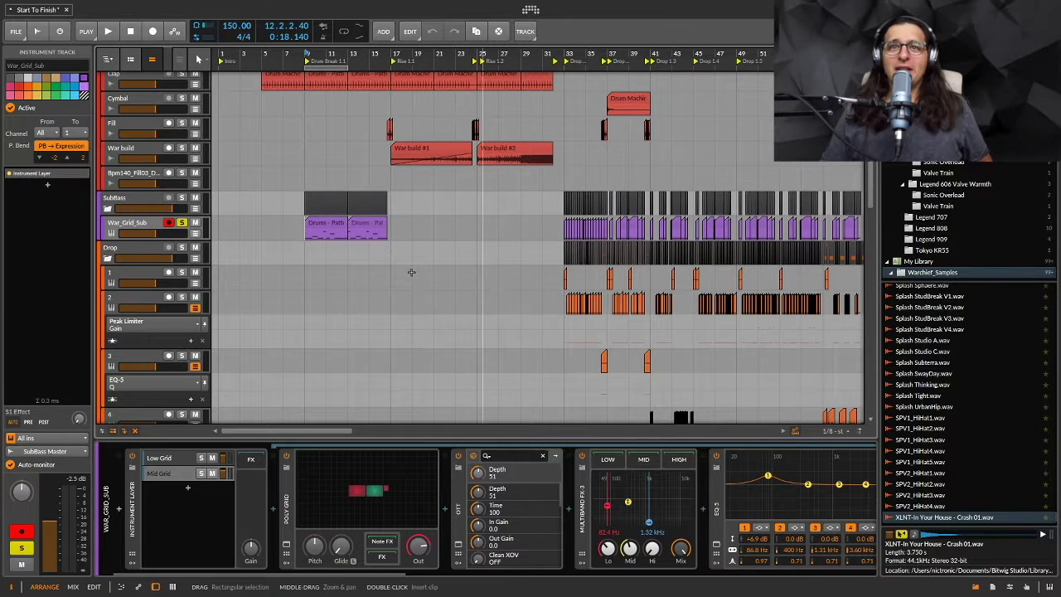
scroll(409, 272, up, 1)
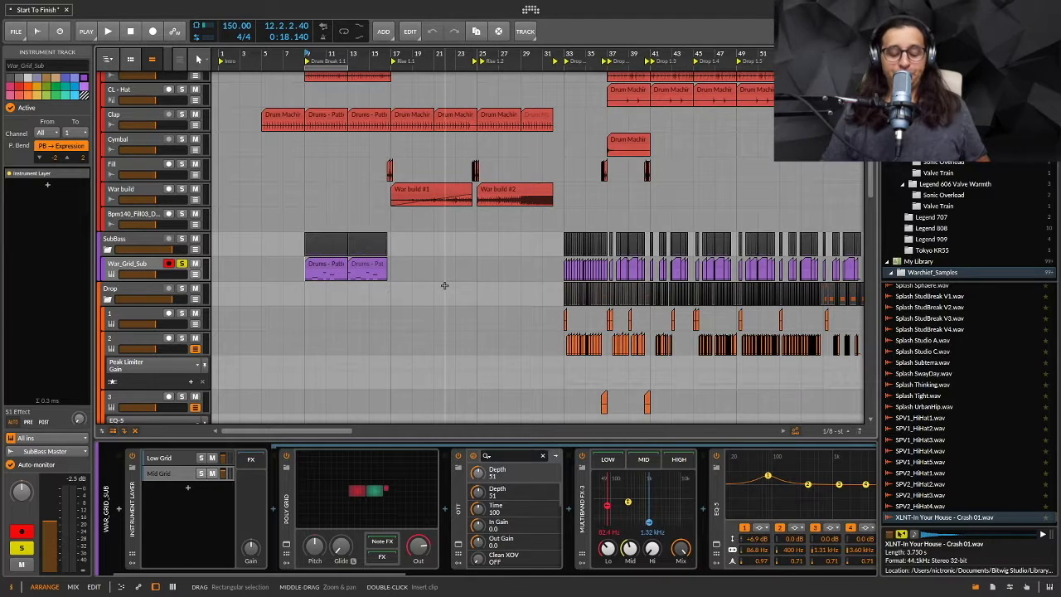
scroll(441, 288, right, 2)
scroll(441, 288, left, 2)
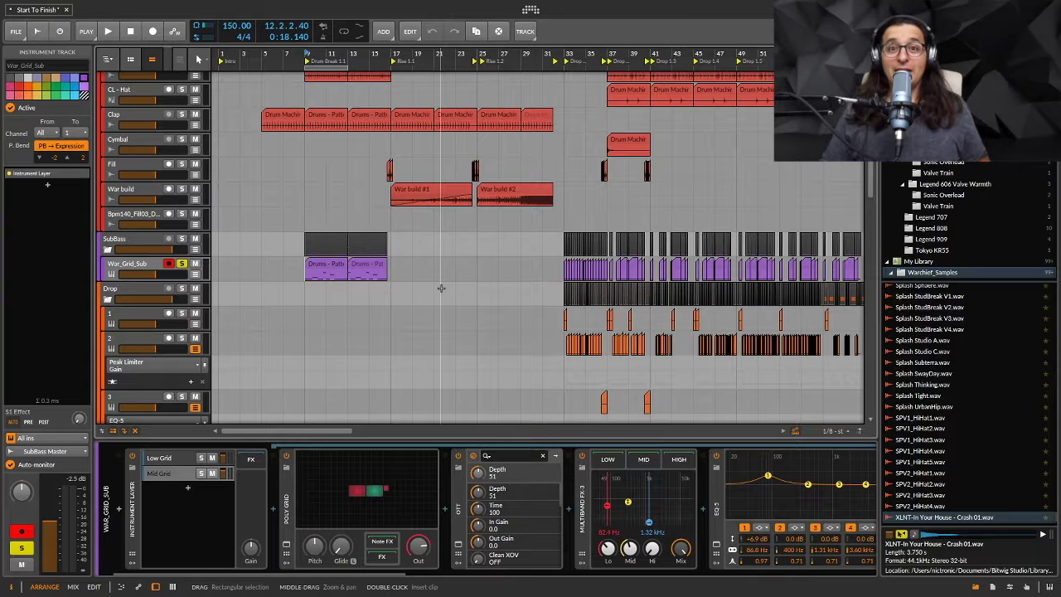
- Inspect the SubBass group's devices, viewing the Neutron 3 Elements compressor in its plug-in window and closing it
scroll(439, 287, down, 2)
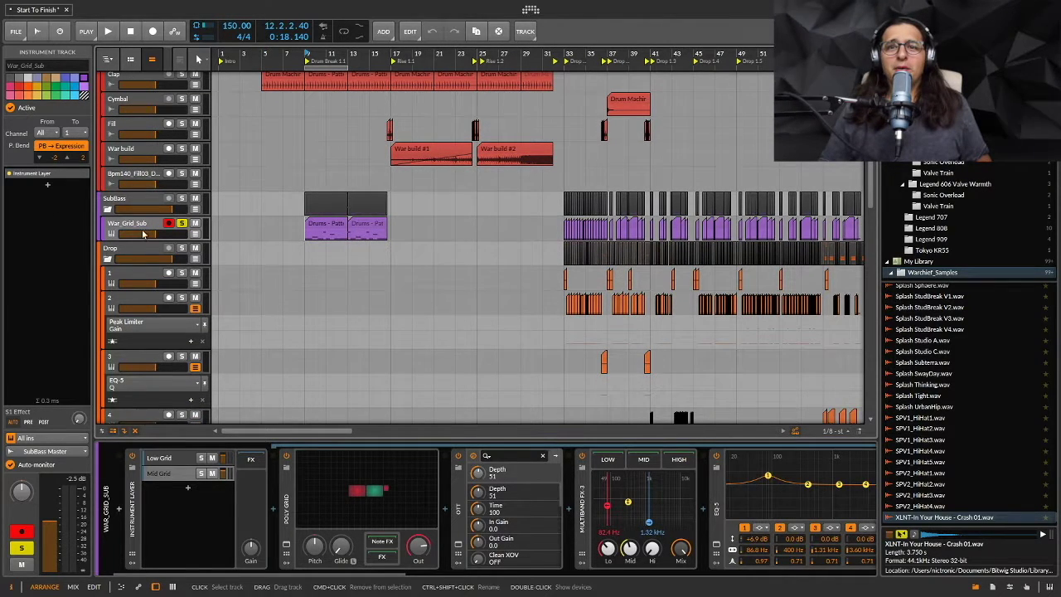
click(141, 203)
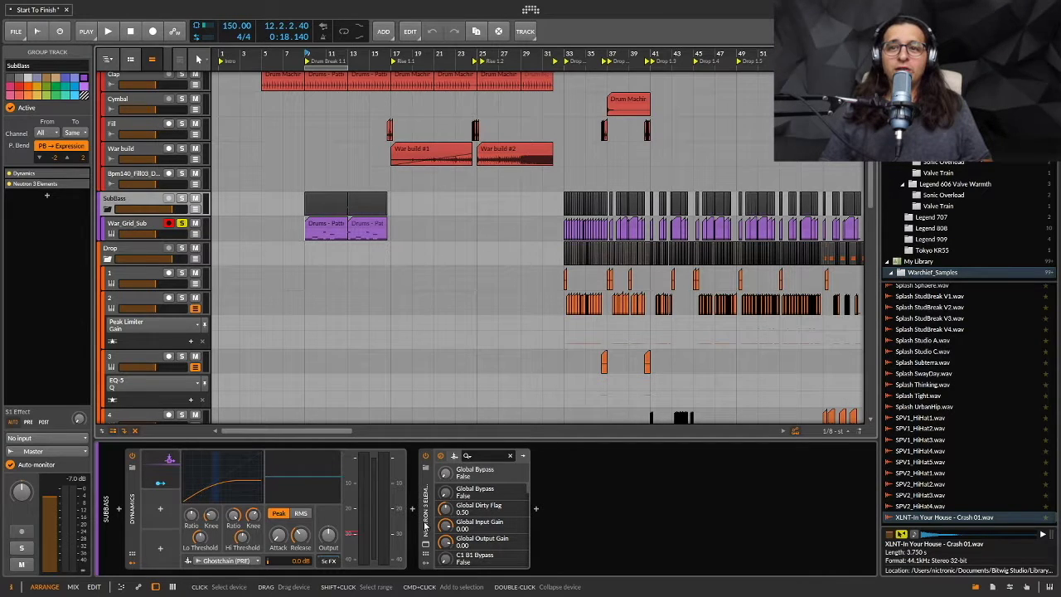
click(425, 525)
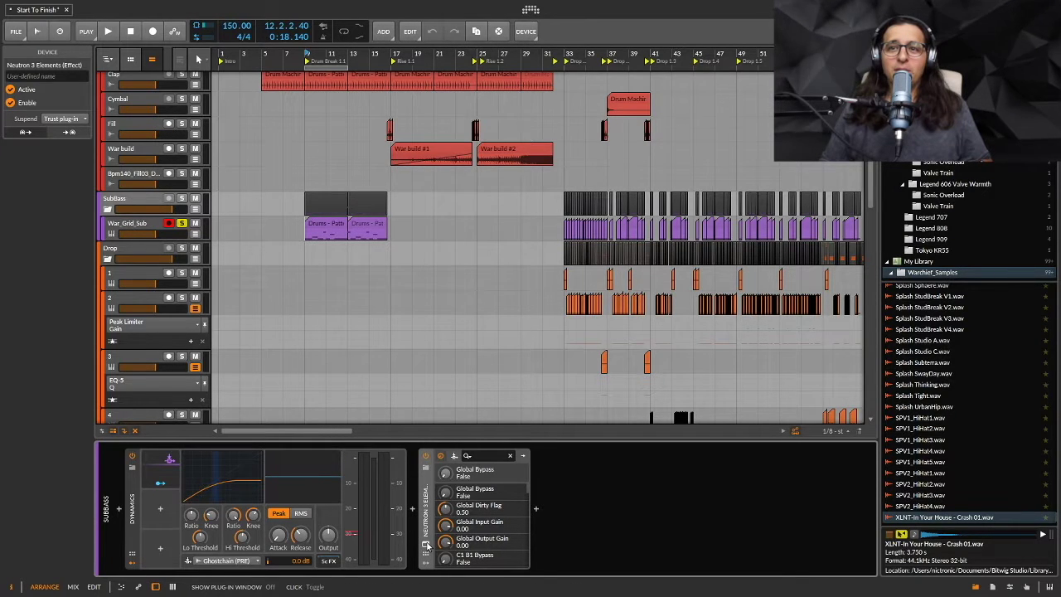
click(427, 544)
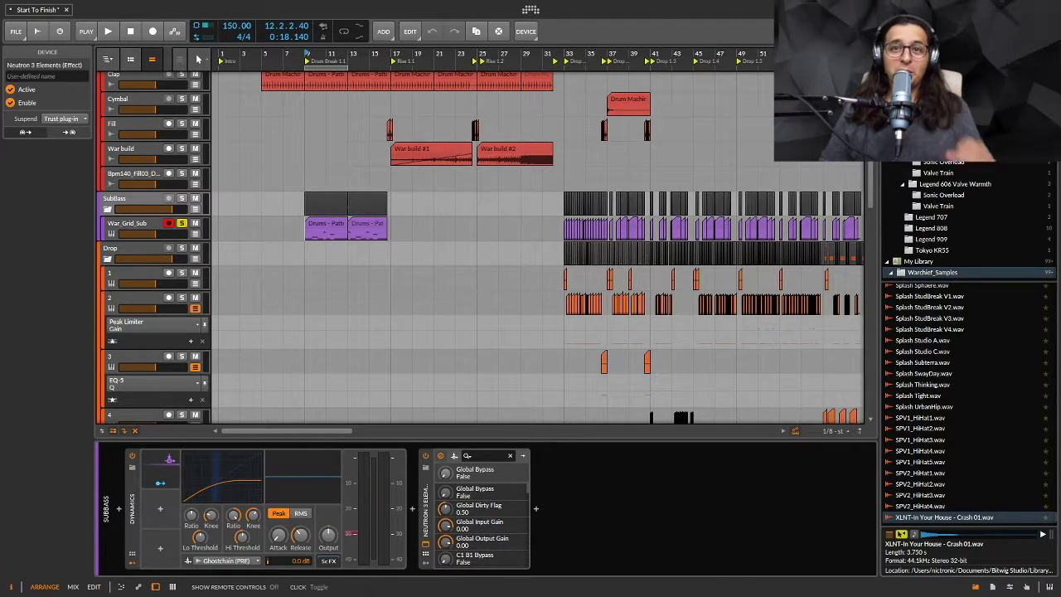
drag(545, 452, 446, 140)
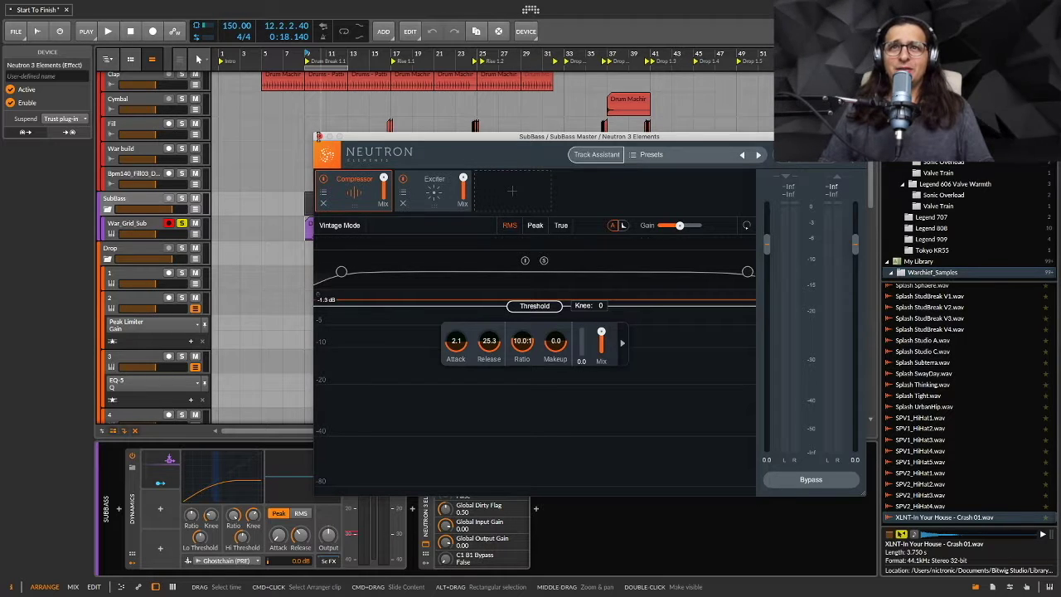
click(319, 136)
click(303, 212)
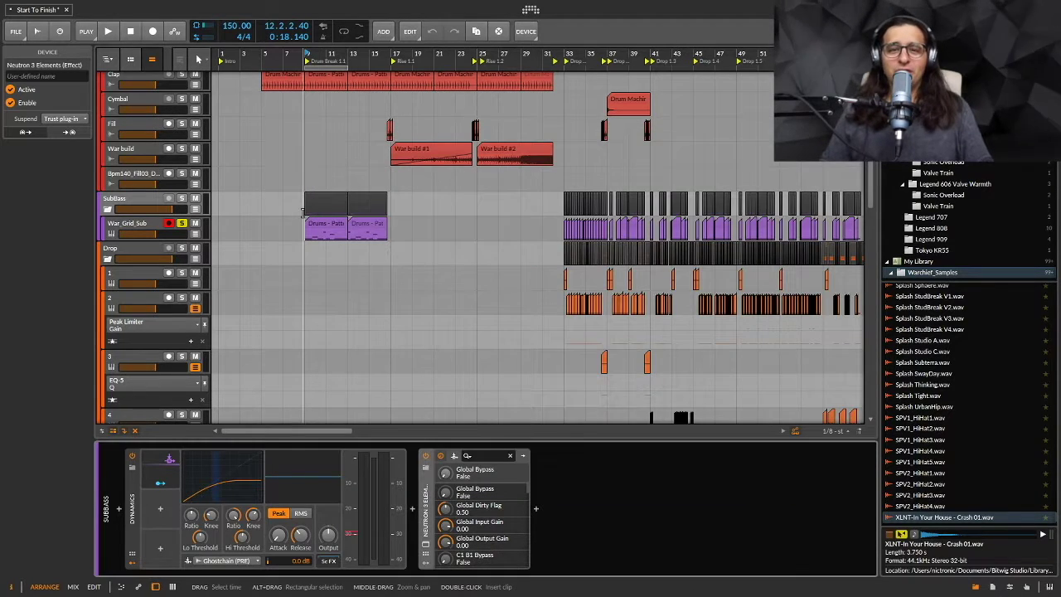
click(149, 204)
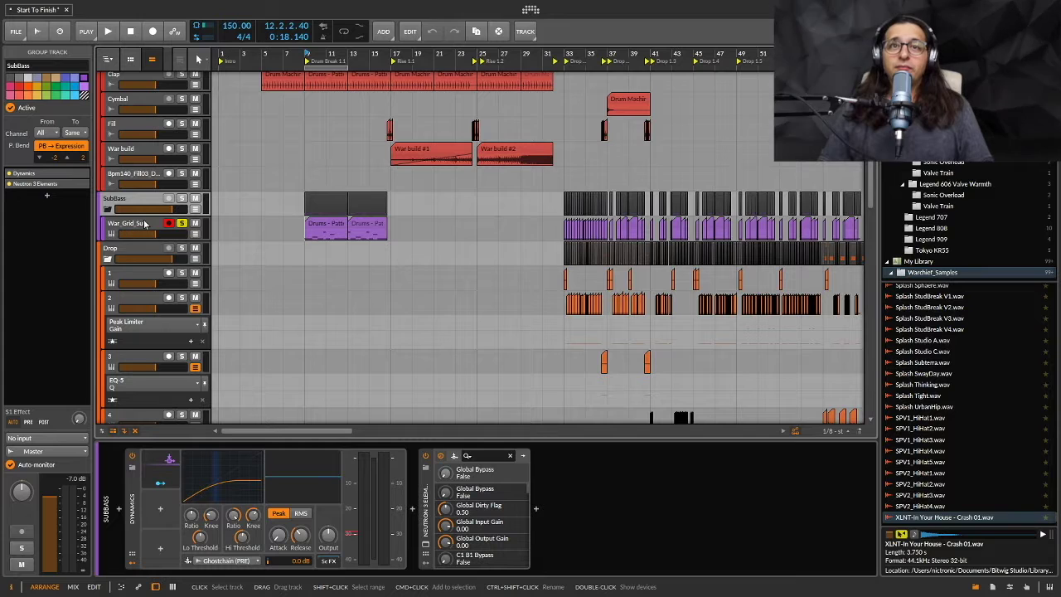
- Show the Drop group's devices and examine the device chain of track 1 in that group
click(138, 262)
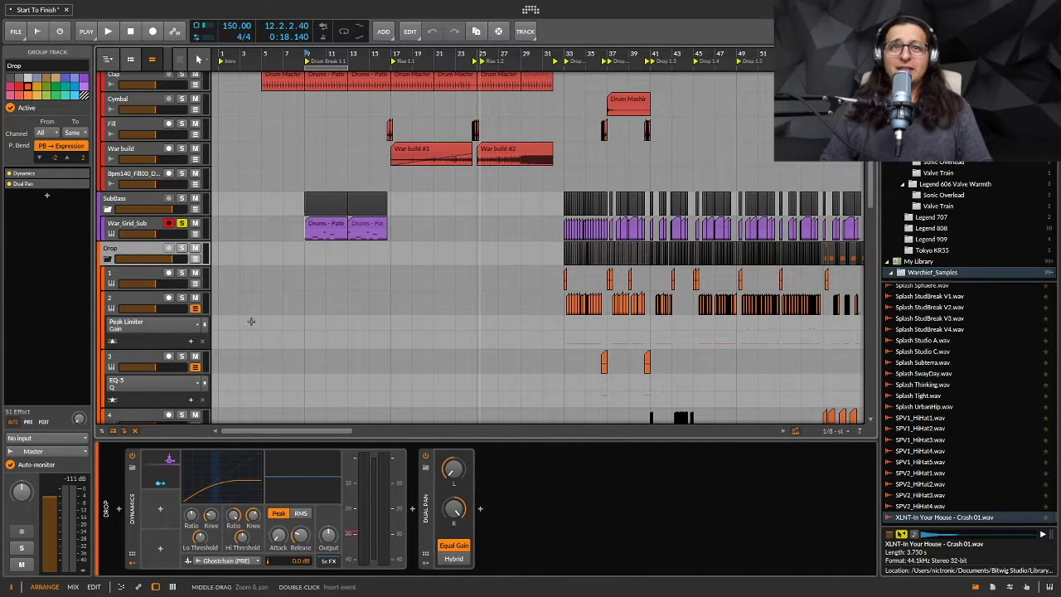
click(141, 276)
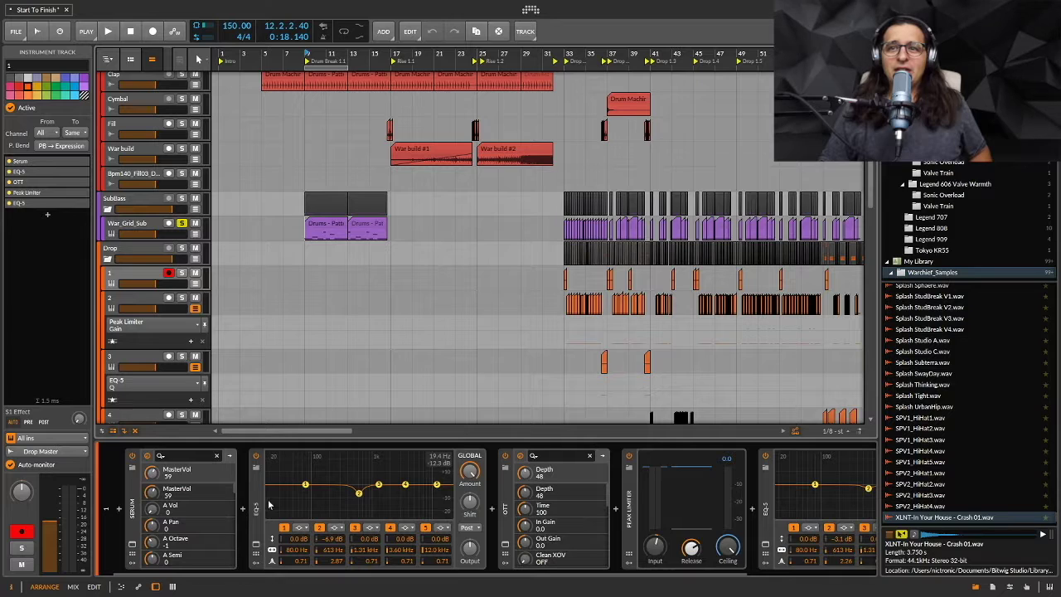
scroll(302, 503, down, 3)
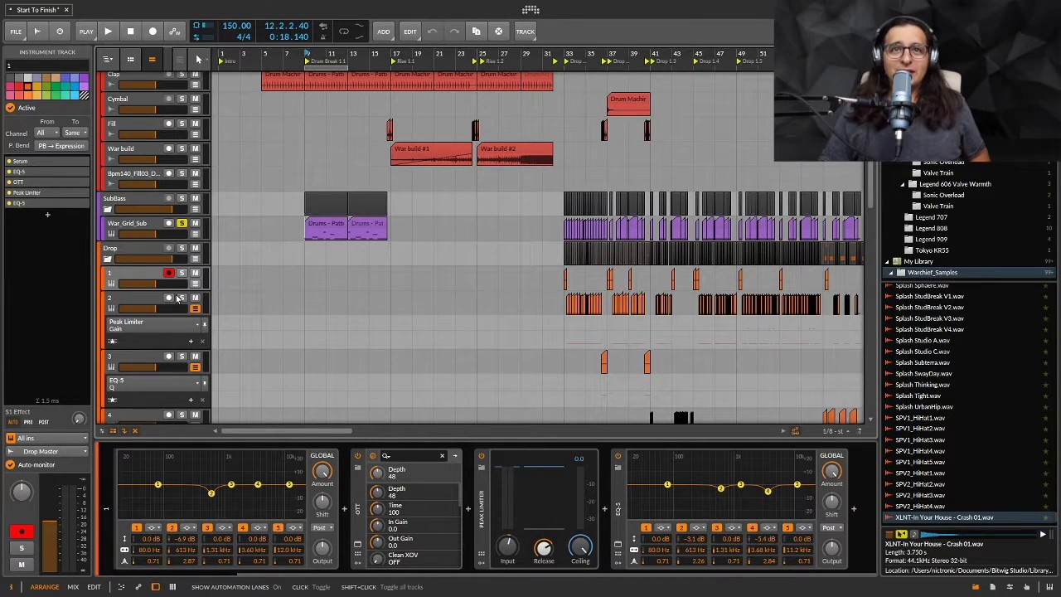
- Examine the device chain of track 2 in the Drop group through to its final EQ-5
click(151, 298)
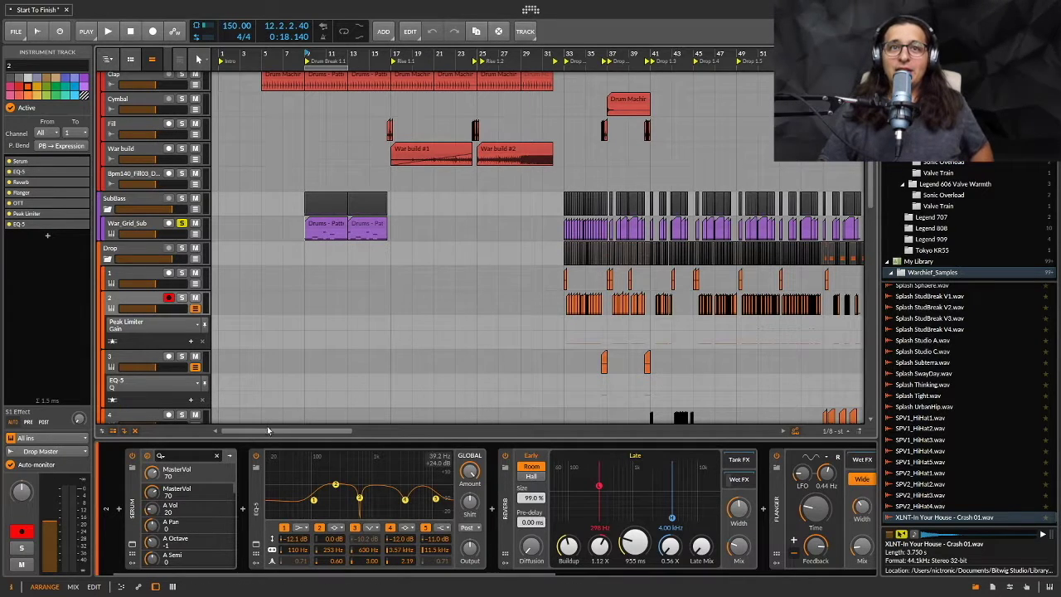
scroll(339, 507, right, 6)
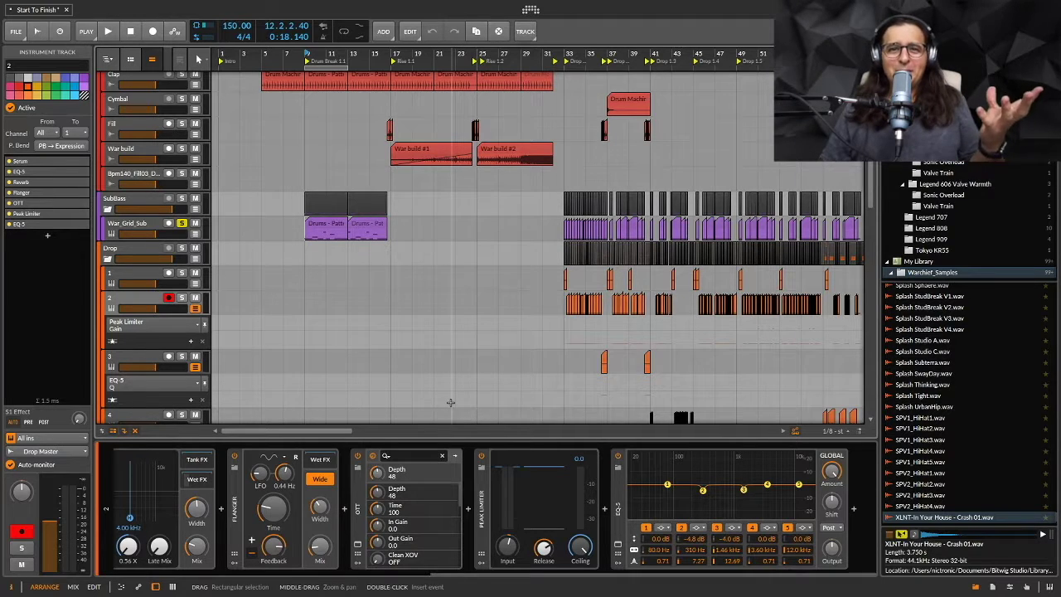
scroll(348, 360, right, 3)
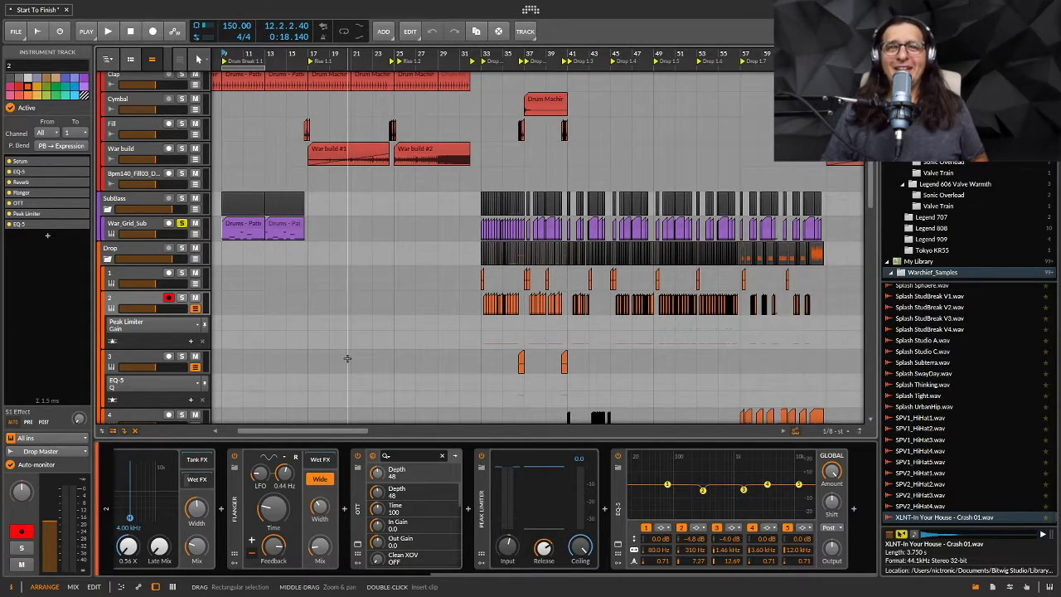
scroll(347, 358, left, 3)
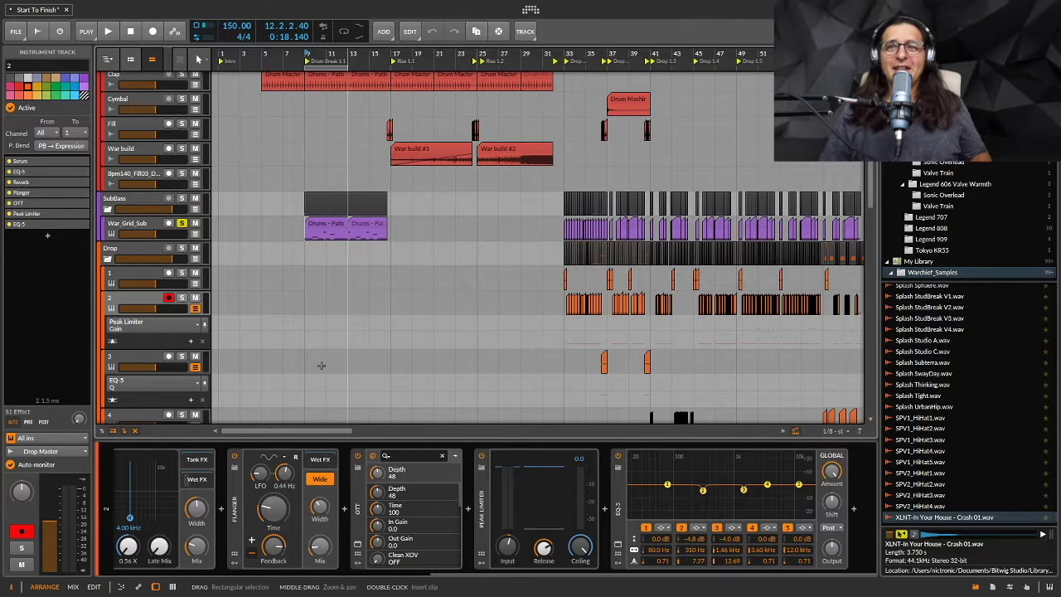
click(304, 363)
- Examine the device chain of track 3 in the Drop group from Serum through to its final EQ-5
scroll(306, 357, down, 3)
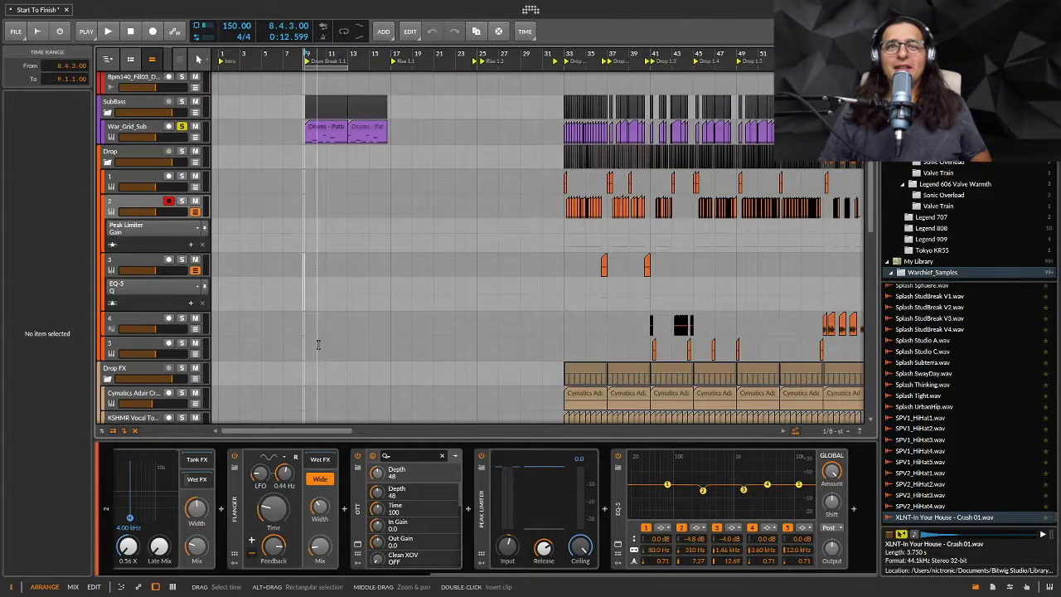
click(150, 264)
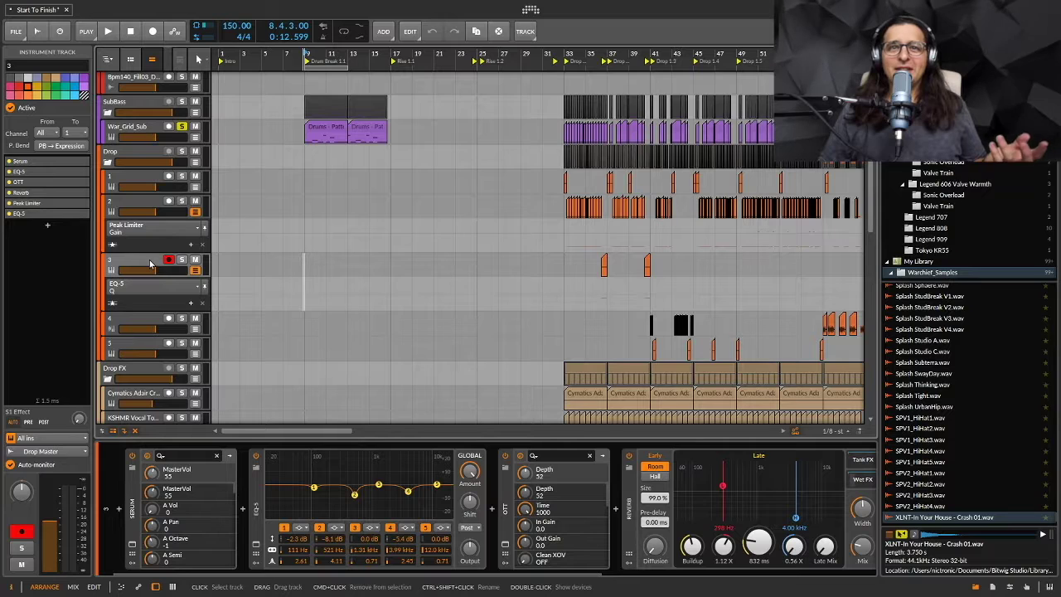
click(565, 272)
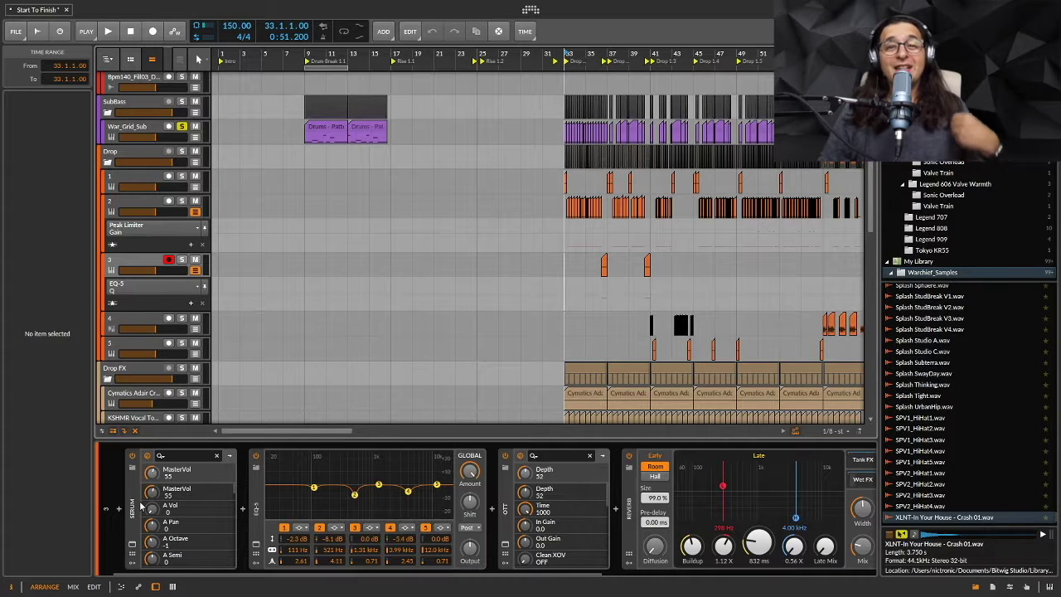
scroll(365, 514, right, 3)
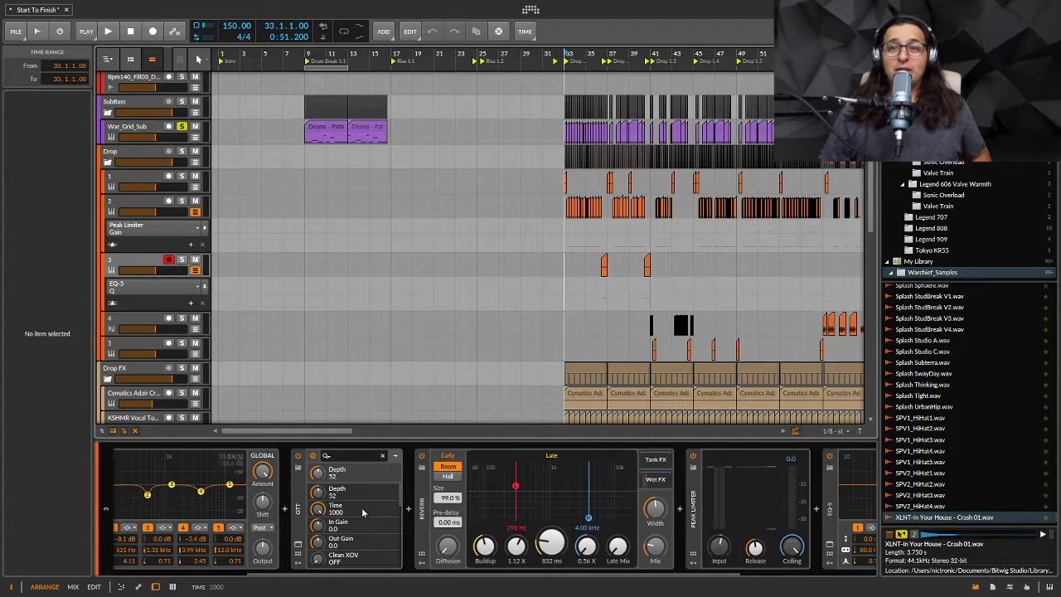
scroll(364, 510, right, 2)
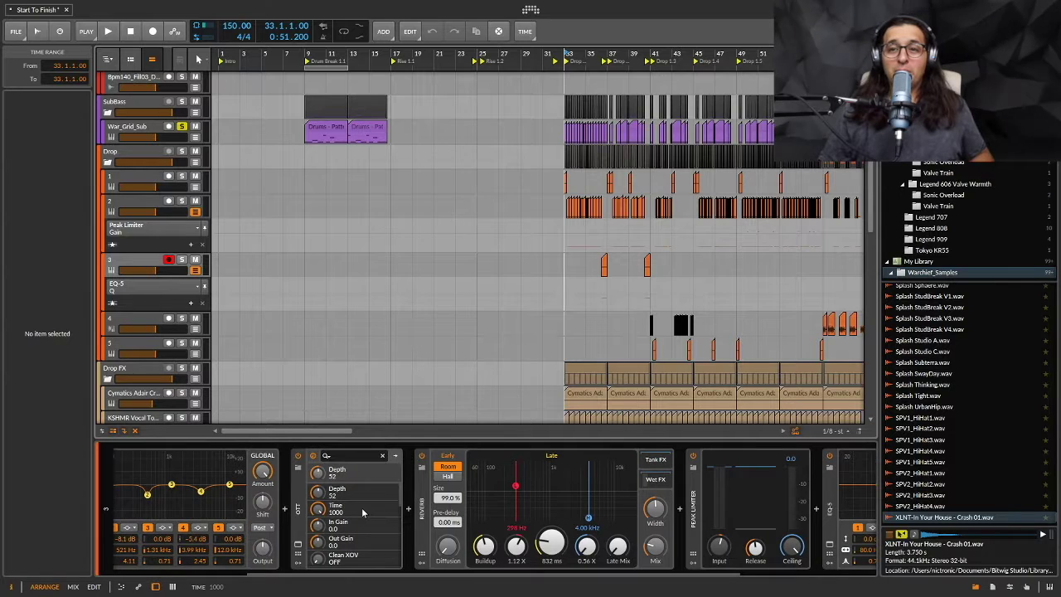
scroll(361, 512, right, 5)
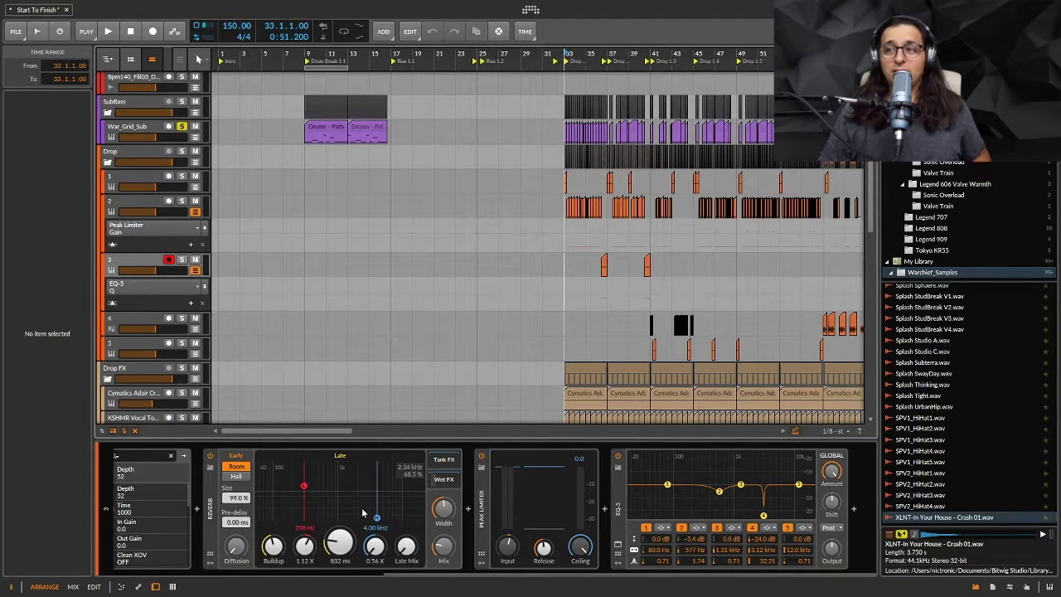
- Solo track 3 together with War_Grid_Sub and play its first clip from position 36.3.1 twice
click(603, 267)
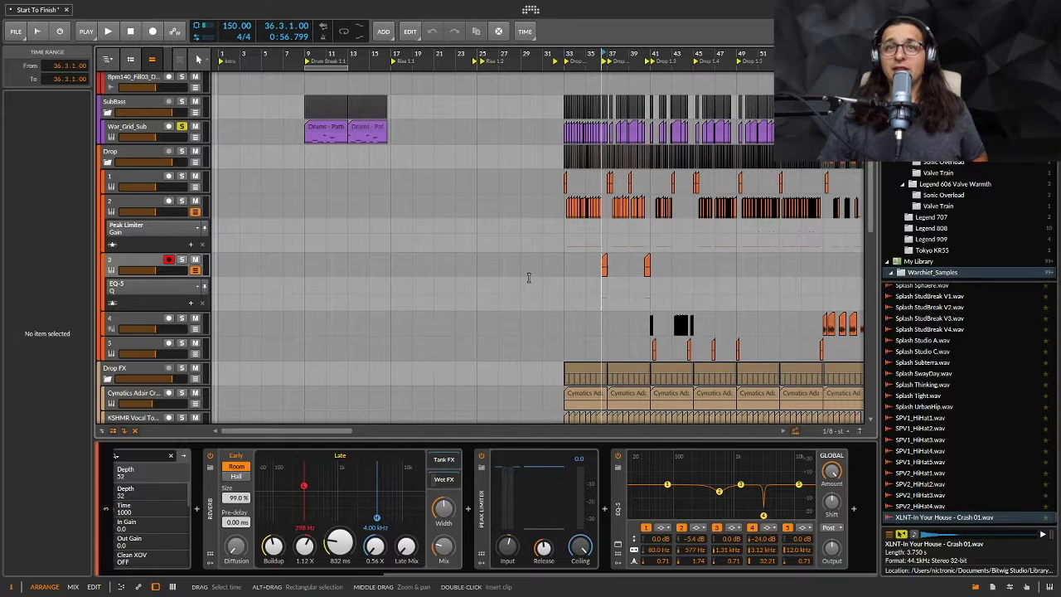
click(182, 260)
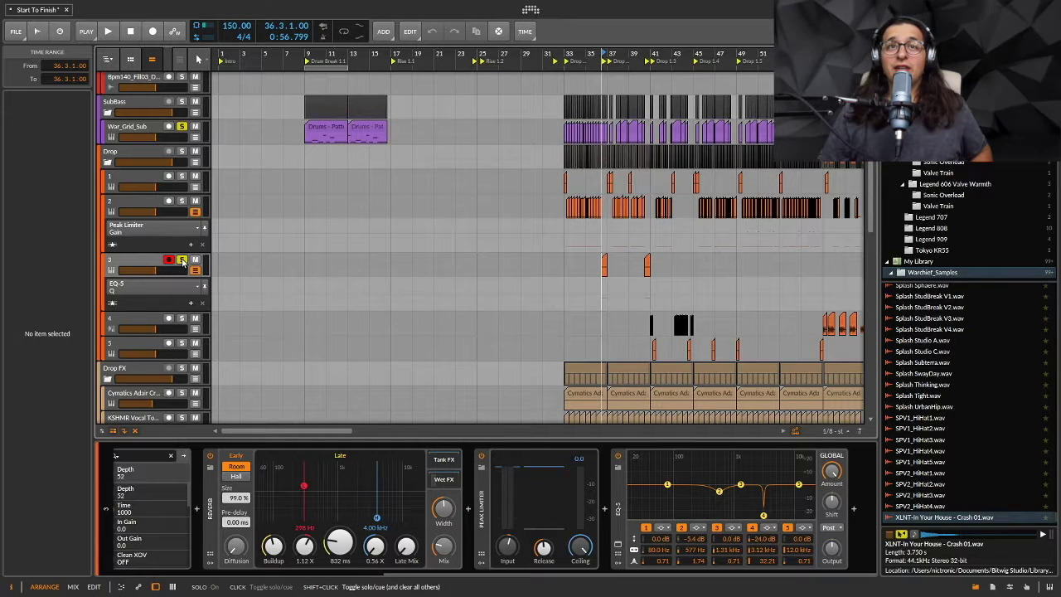
key(space)
key(space)
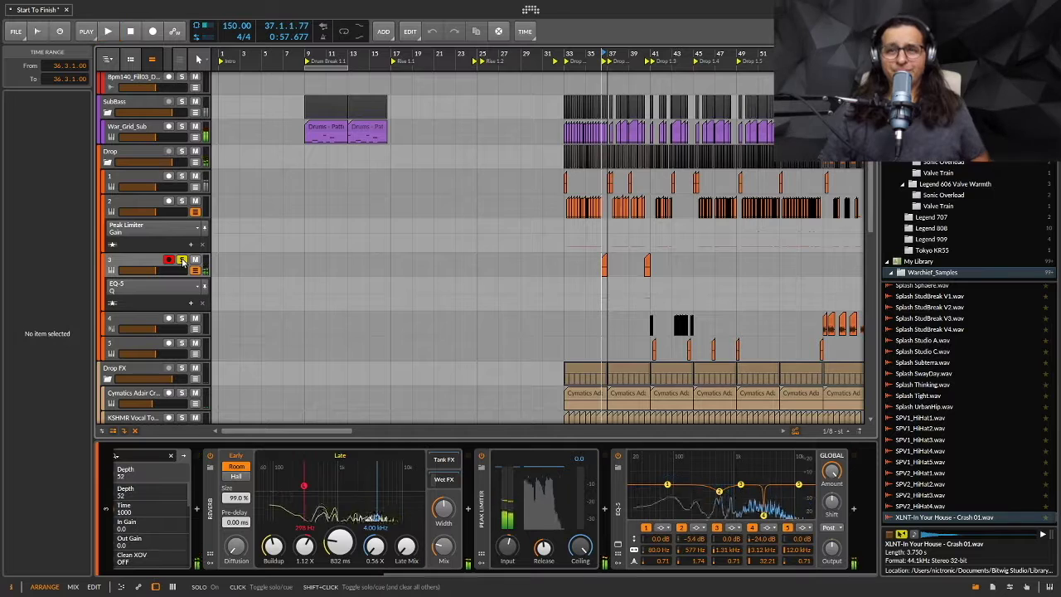
key(space)
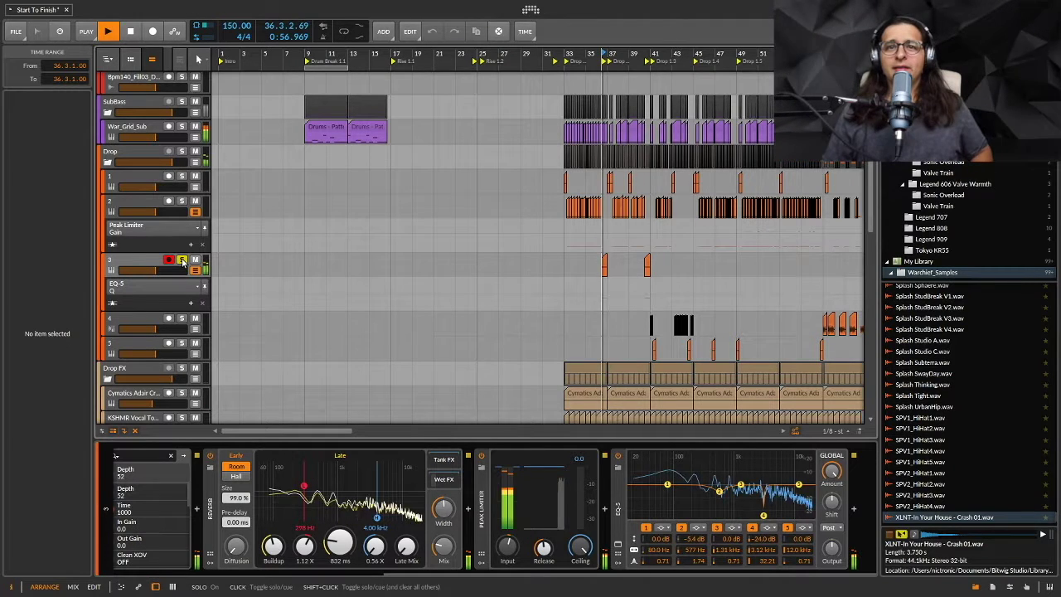
key(space)
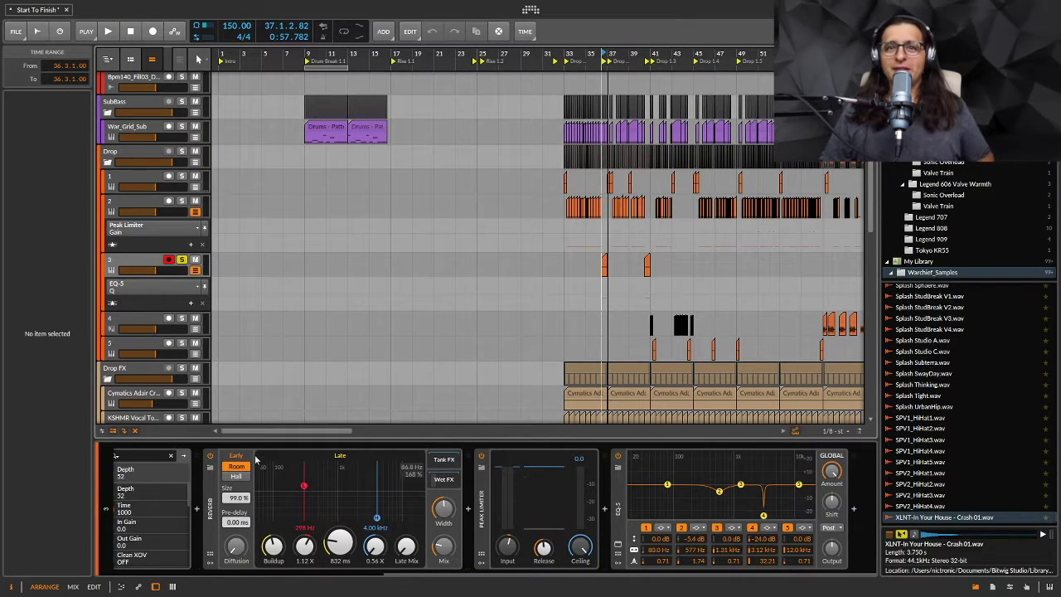
- Compare track 3's clip with its Reverb switched off and switched back on, playing it each time
click(210, 456)
key(space)
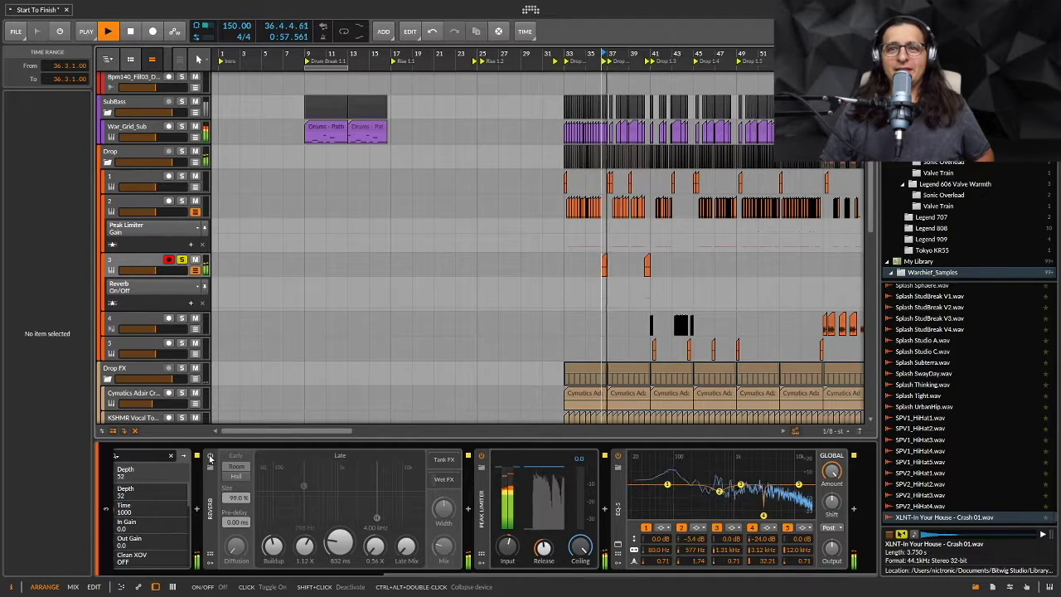
key(space)
click(210, 456)
key(space)
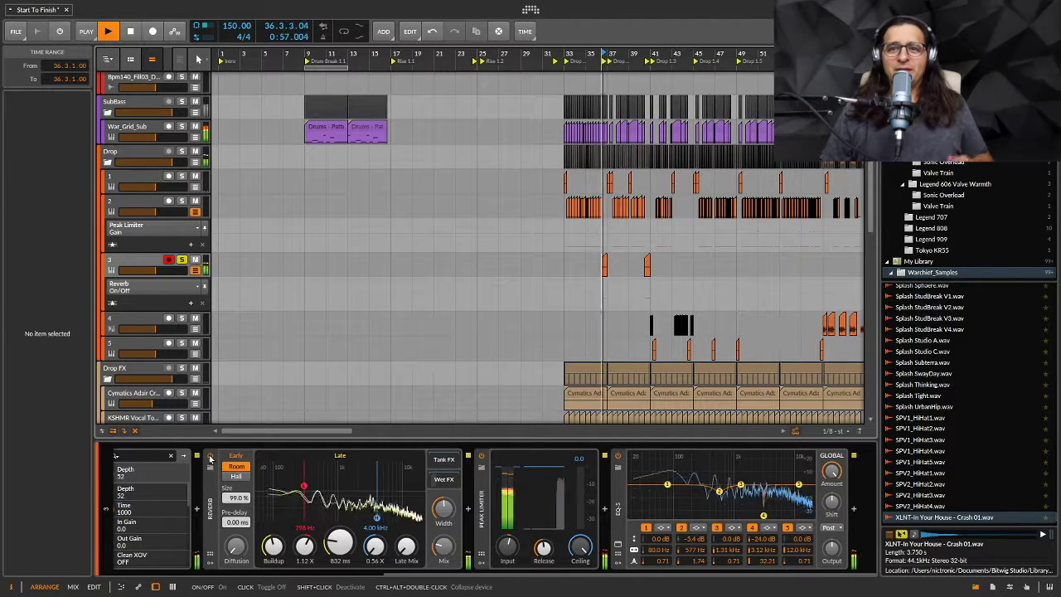
key(space)
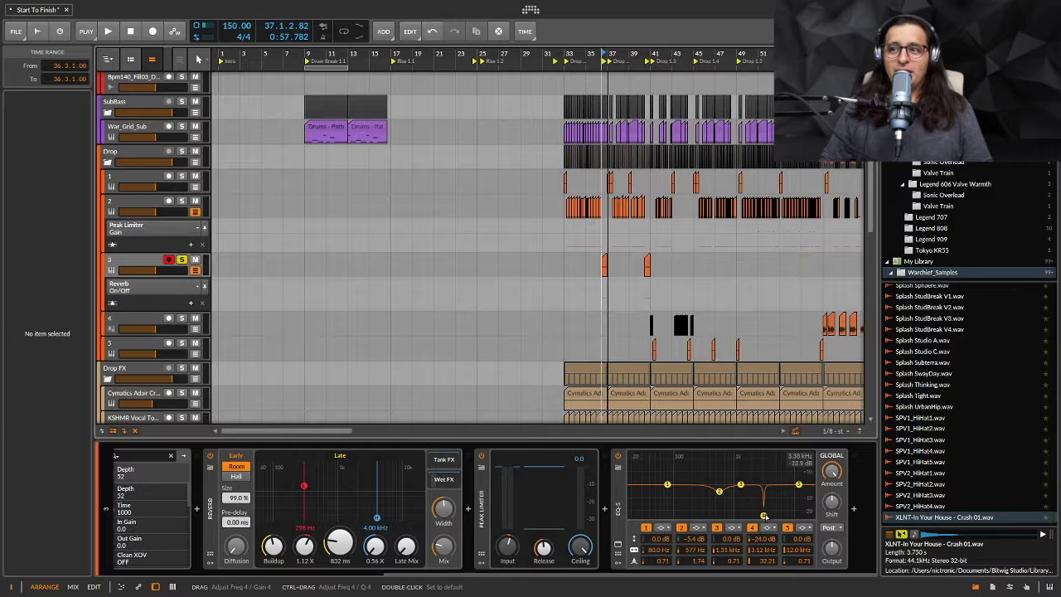
- Check the filter type options for band 4 of track 3's final EQ-5 and choose Bell
click(768, 528)
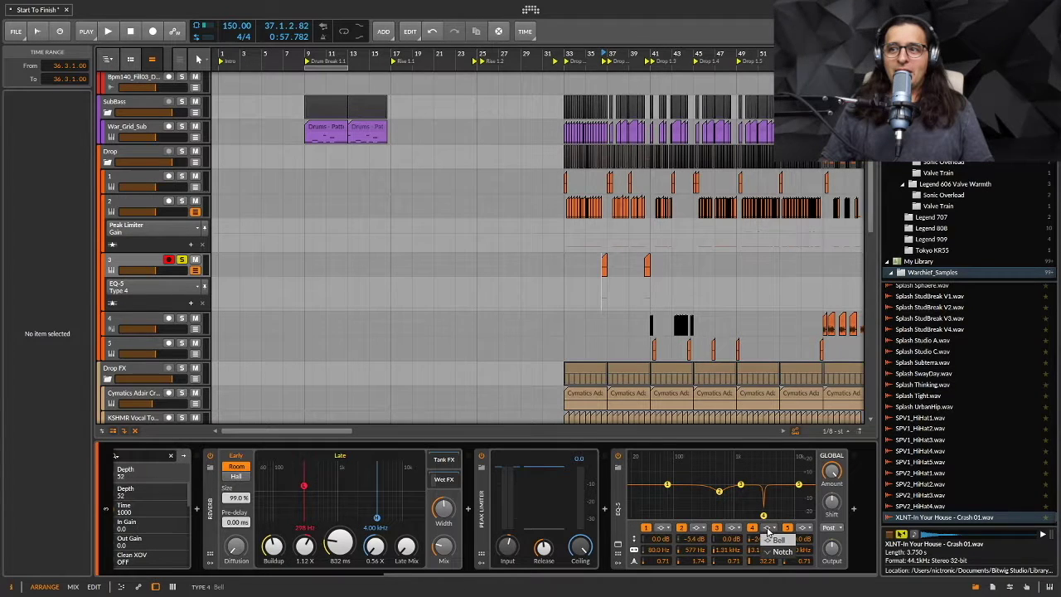
click(775, 540)
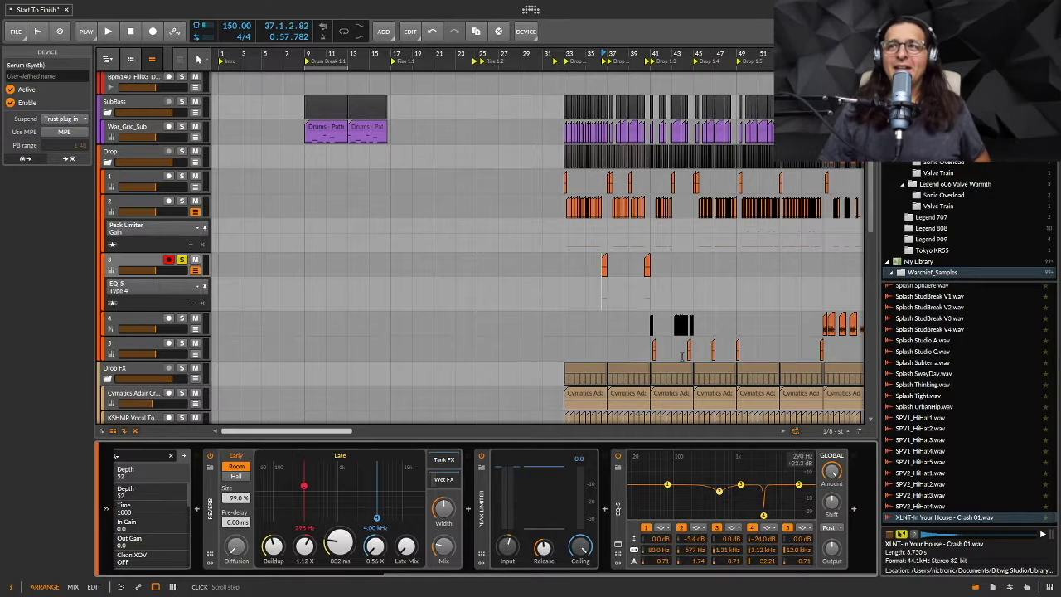
- Show the Synth group's device chain with Dynamics and Mid-Side Split
scroll(682, 356, down, 3)
scroll(554, 295, down, 2)
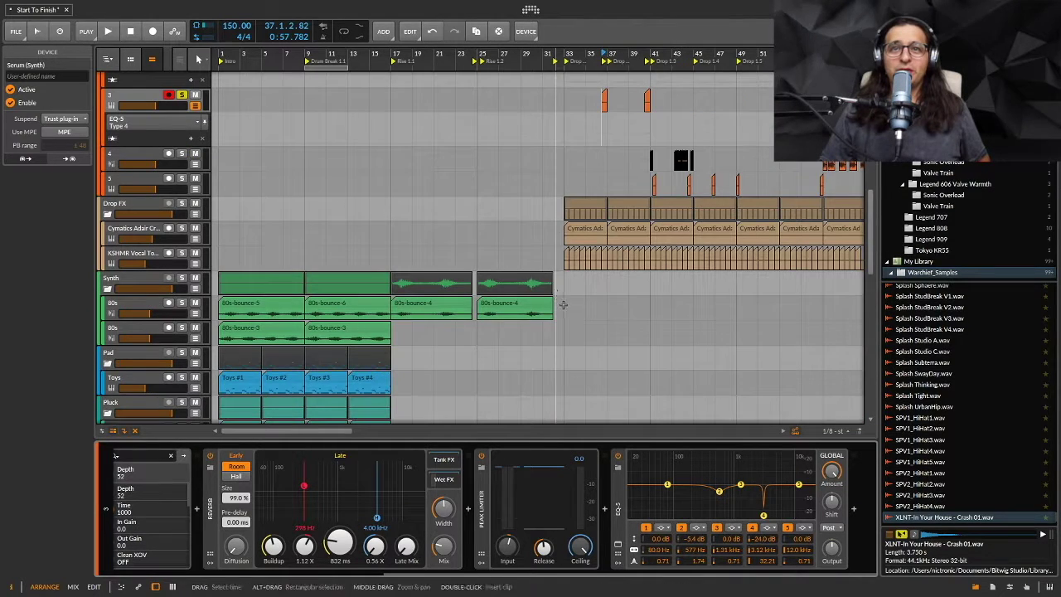
click(117, 283)
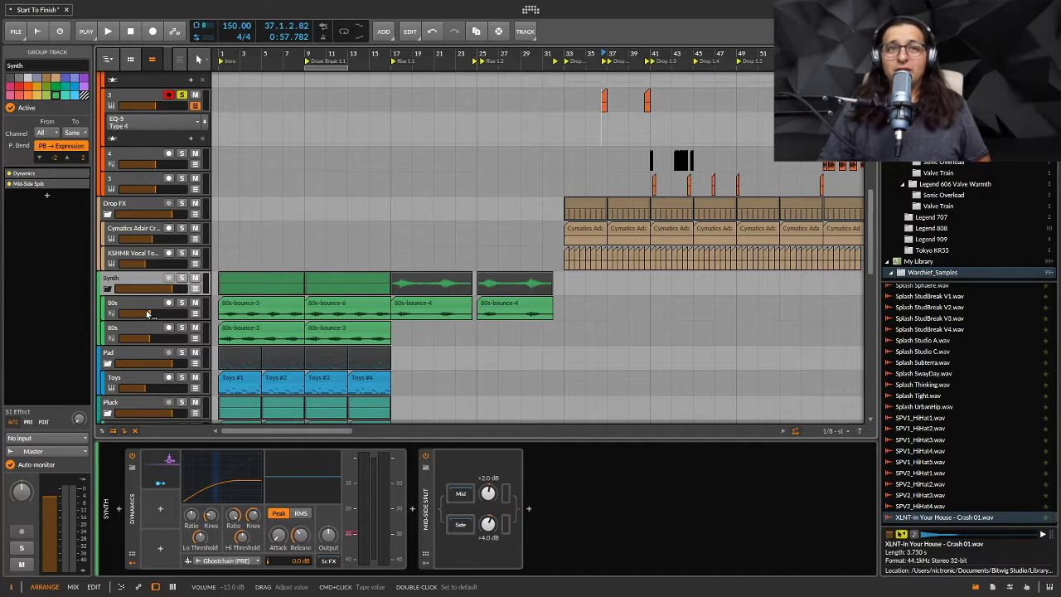
- Solo the Synth group and play it from the start of the arrangement
click(182, 278)
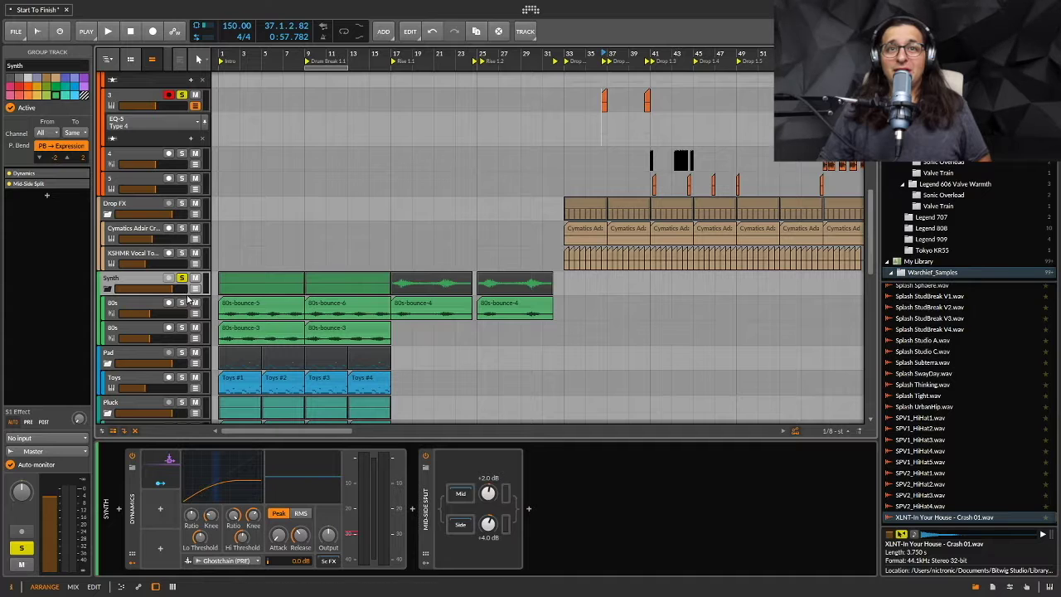
key(space)
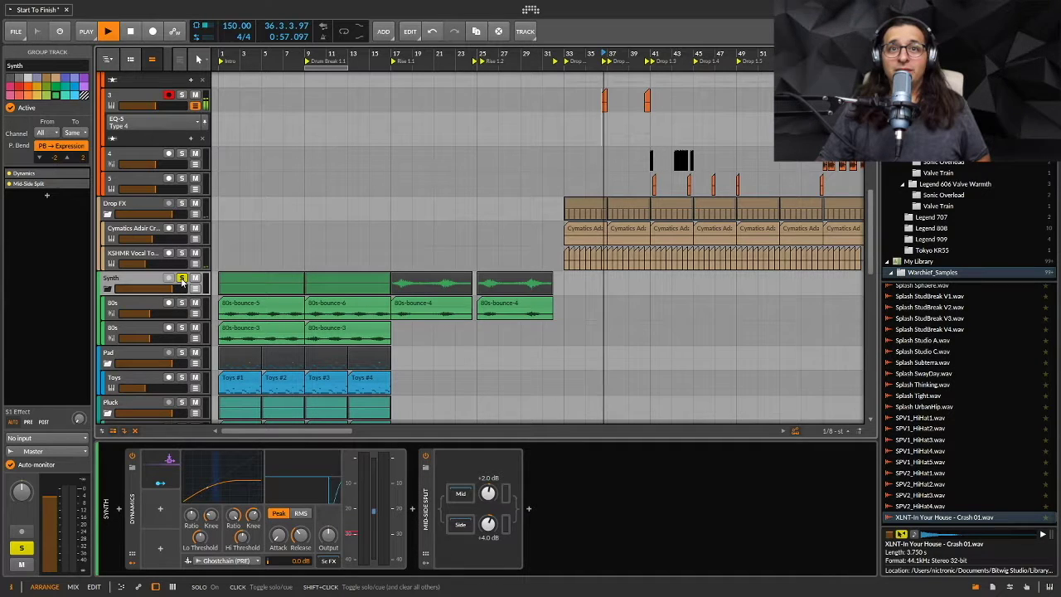
key(space)
click(214, 264)
key(space)
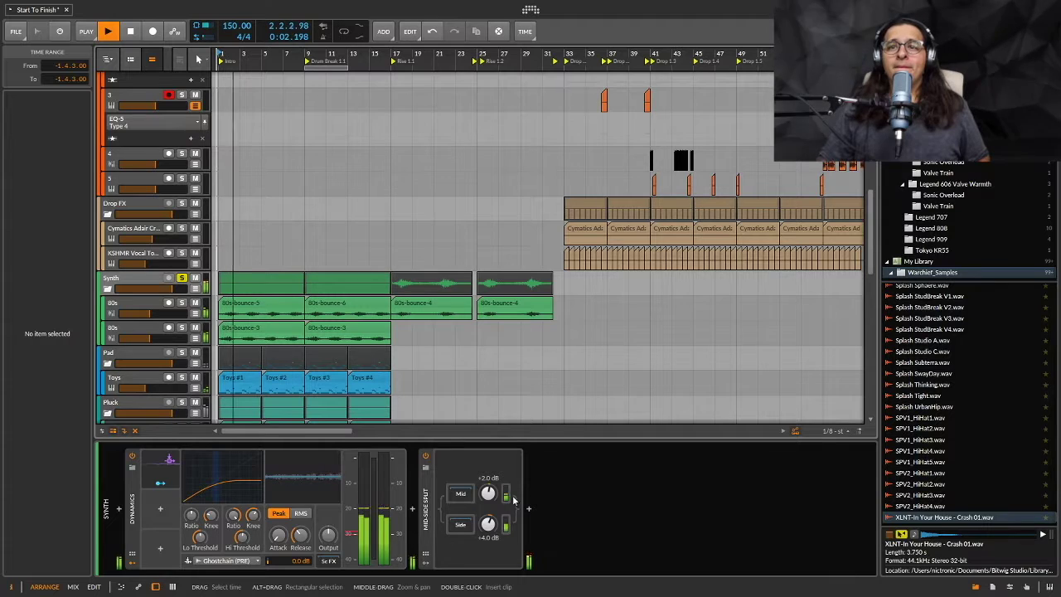
key(space)
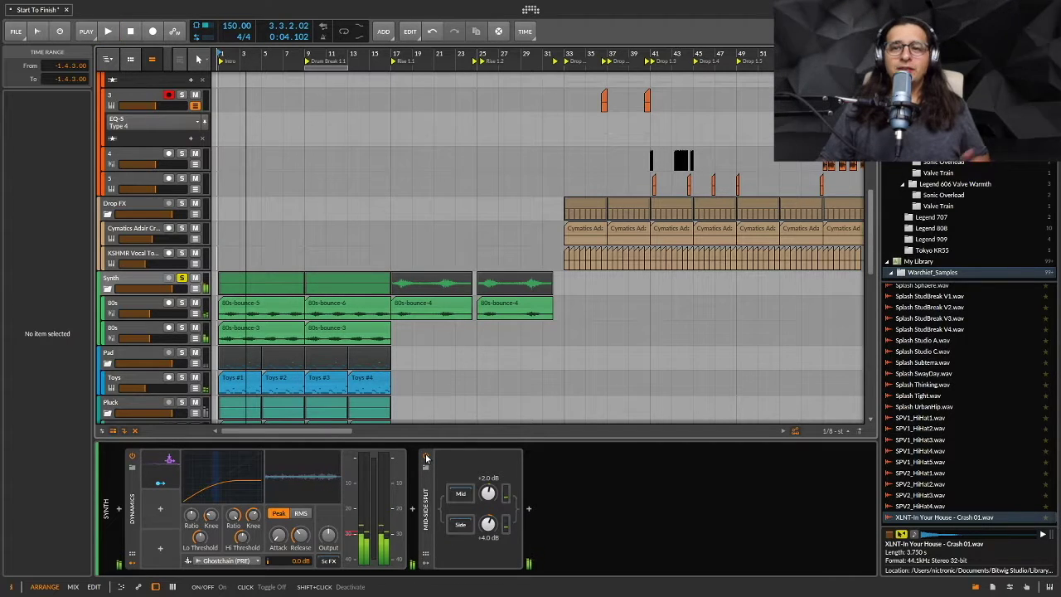
- Compare the Synth group's sound with its Mid-Side Split switched off and back on during playback, and stop
click(426, 458)
key(space)
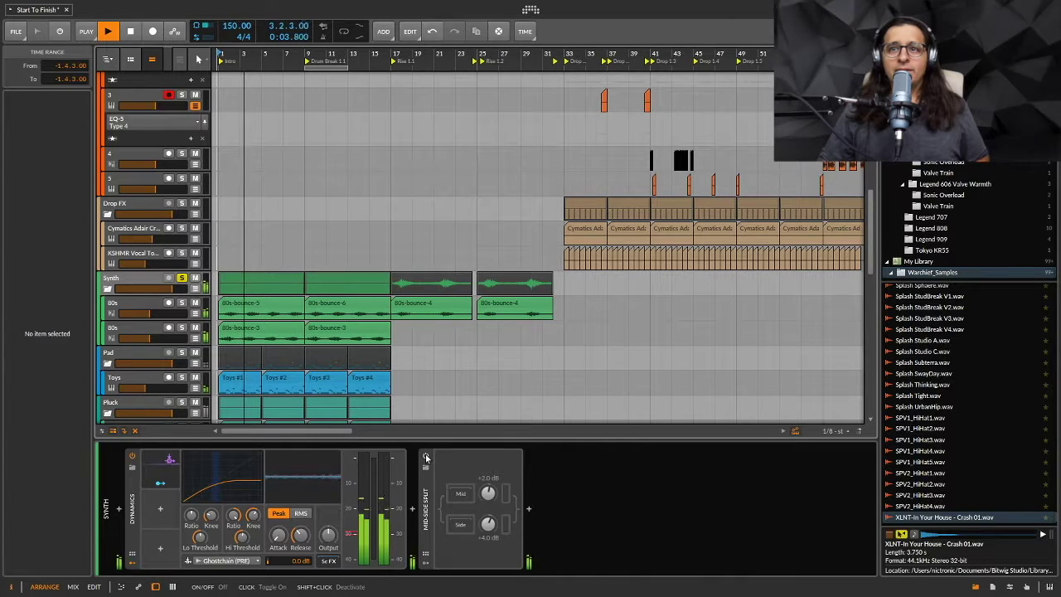
click(426, 457)
key(space)
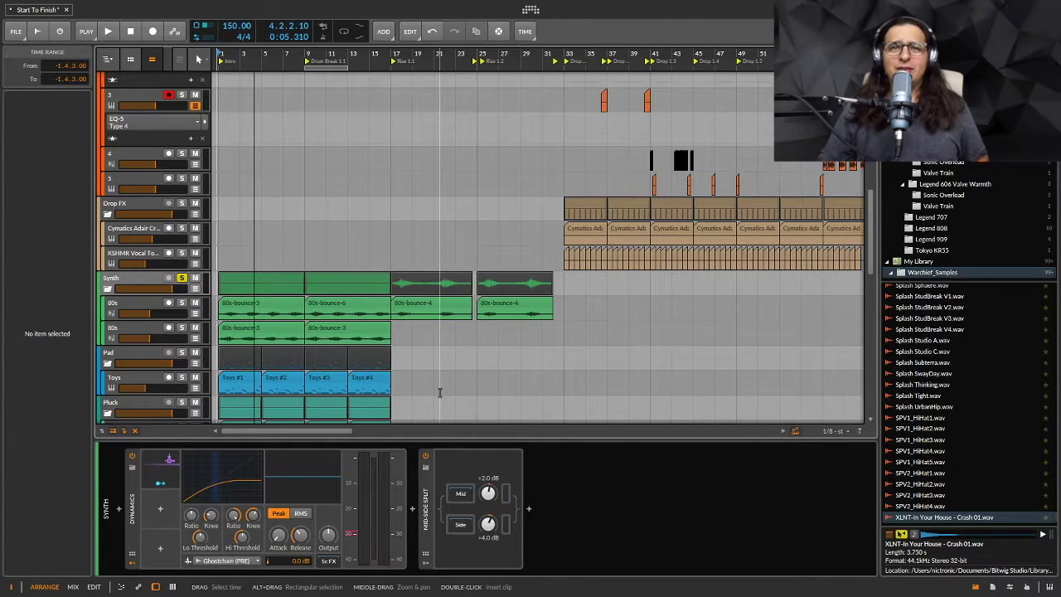
- Show the Pad group's devices, followed by the Pluck group's Dynamics and Mid-Side Split
scroll(439, 392, down, 5)
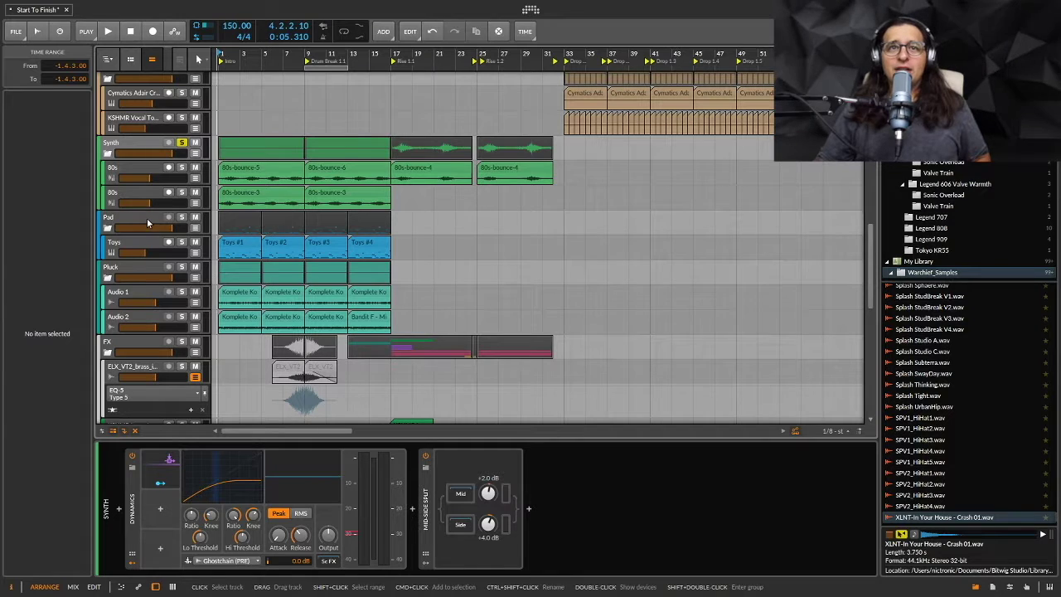
click(147, 218)
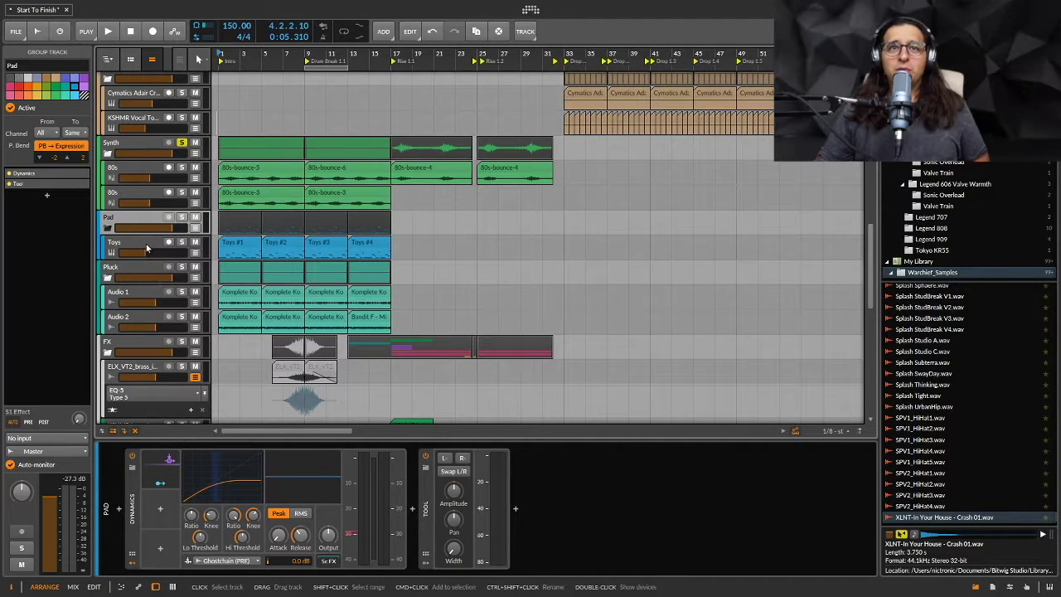
click(141, 274)
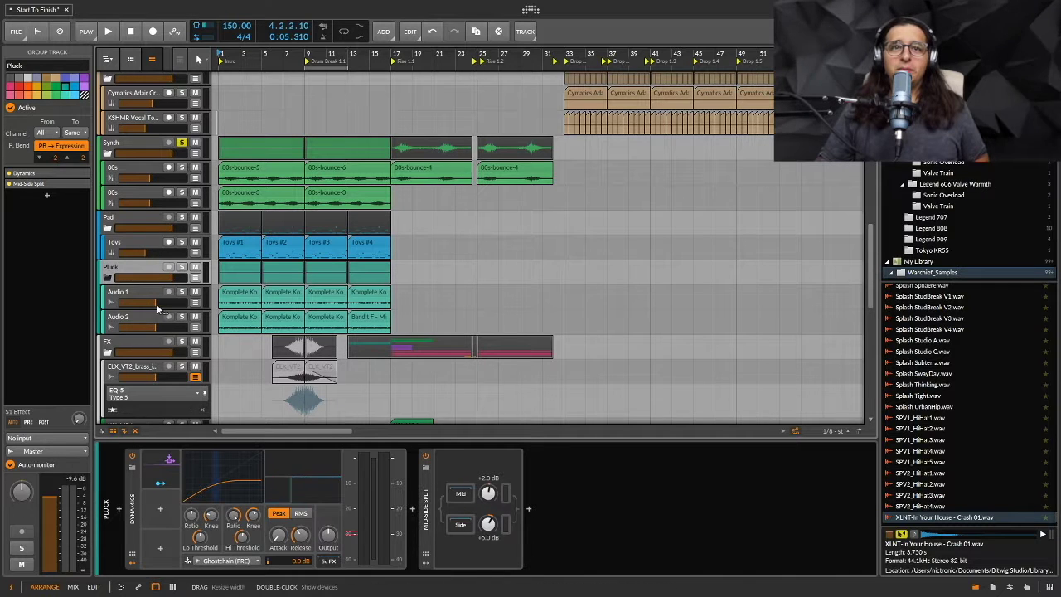
- Check the FX group's device chain, look through its tracks, and show the Vox group's device chain
scroll(157, 304, down, 3)
click(125, 236)
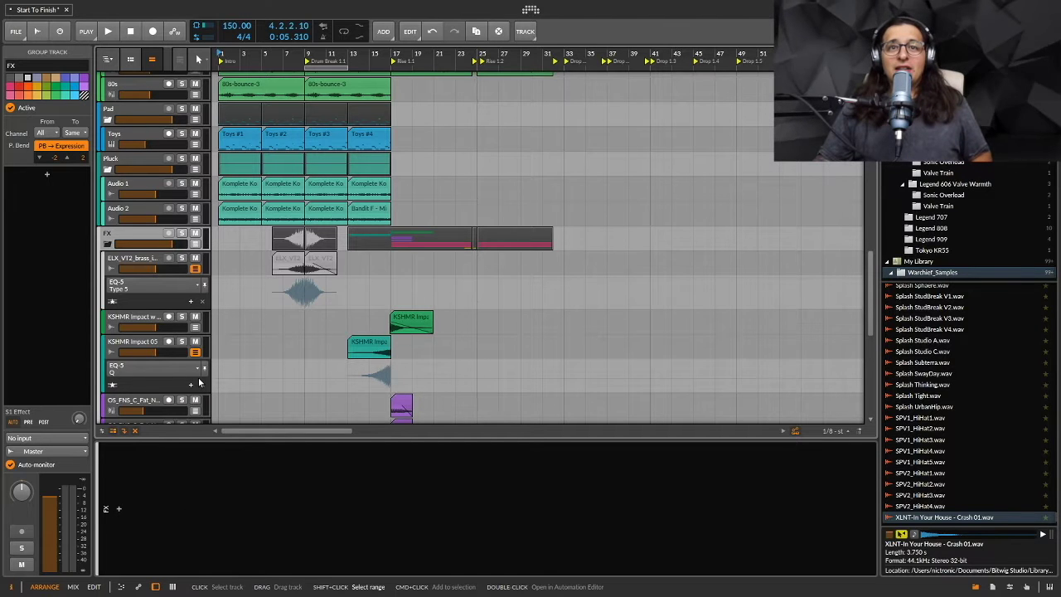
scroll(199, 381, down, 2)
scroll(247, 356, down, 2)
scroll(248, 356, up, 2)
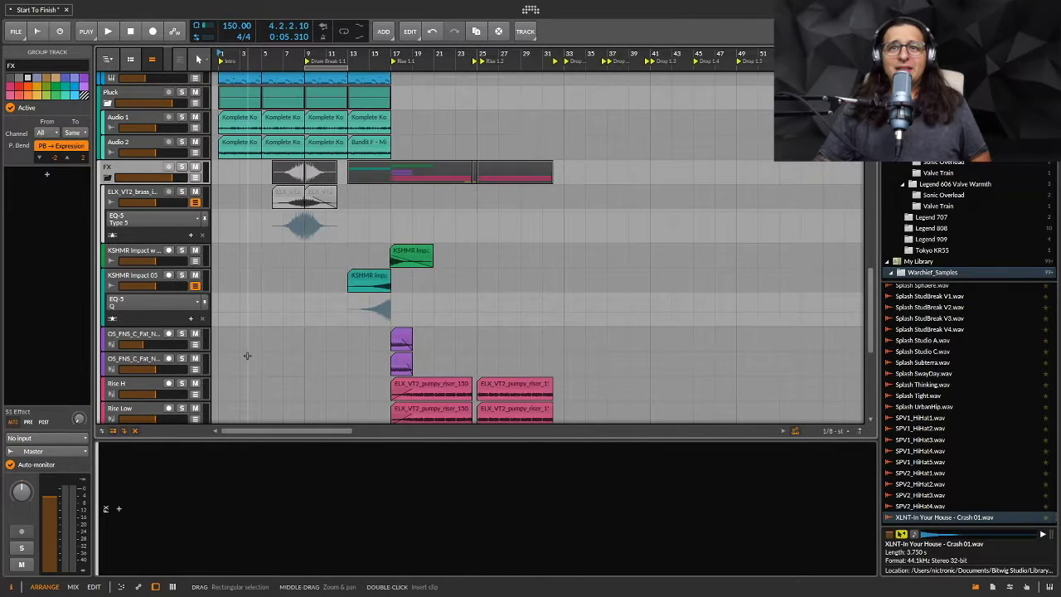
scroll(247, 356, down, 6)
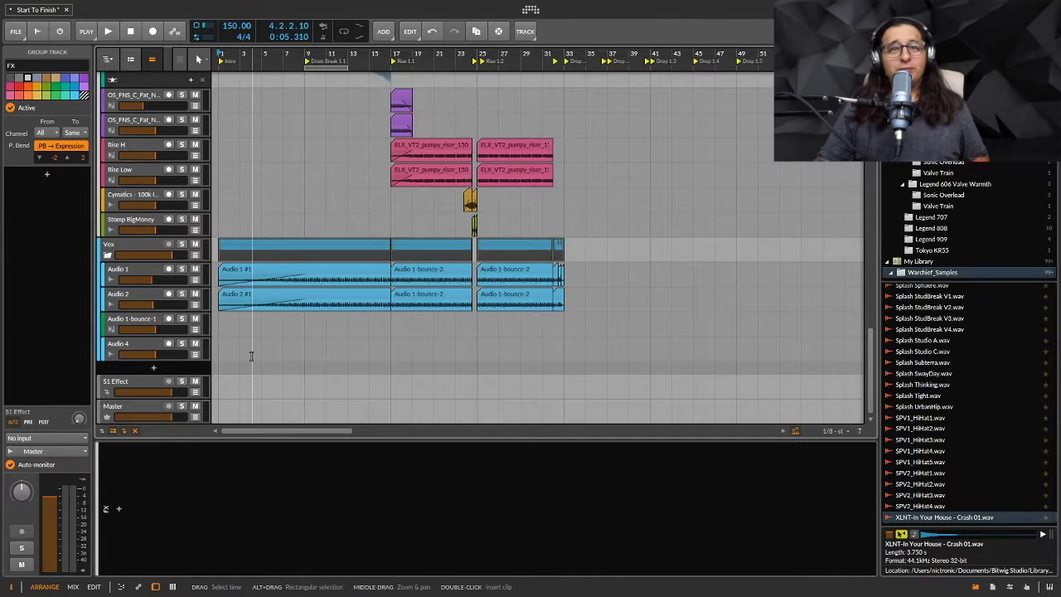
click(137, 245)
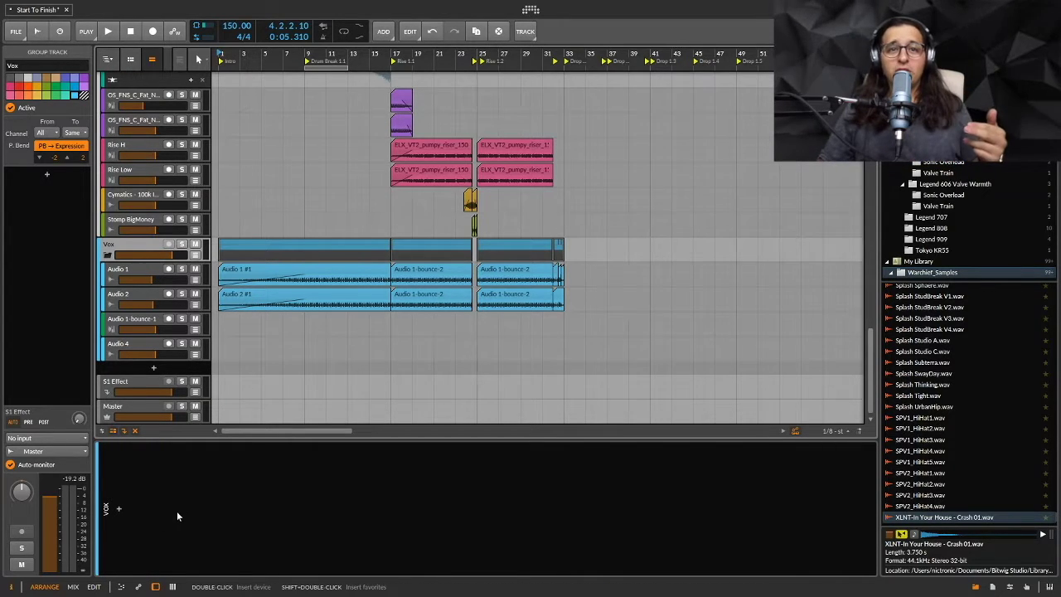
- Show the device chain of the Audio 1 vocal track and return to the Vox group
click(143, 277)
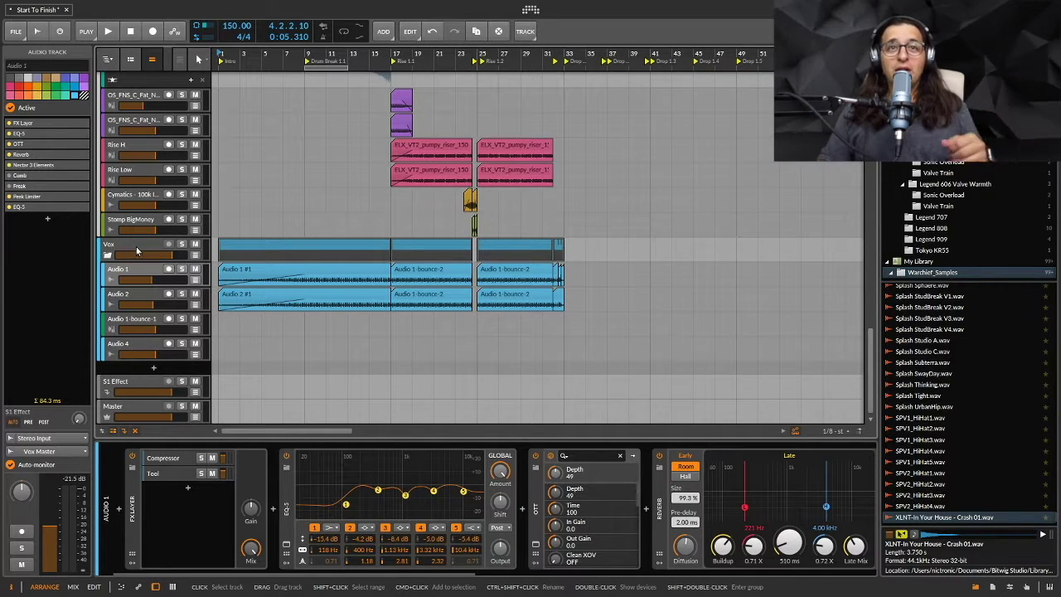
click(137, 247)
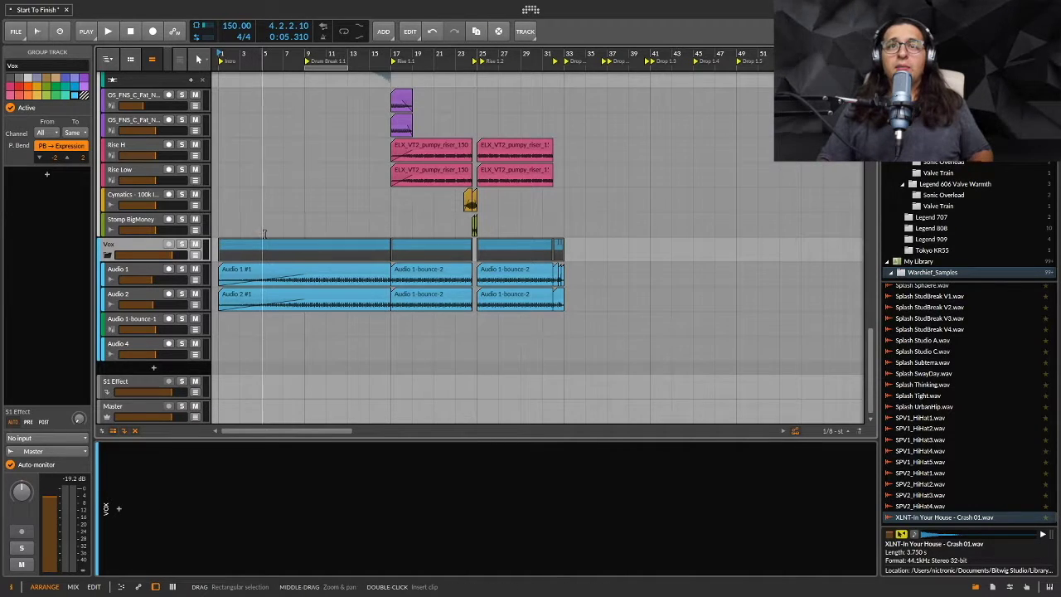
- Look over the arrangement and show the Drop FX group's Dynamics and Mid-Side Split devices and its clips in the drop
scroll(260, 215, up, 10)
scroll(263, 234, up, 10)
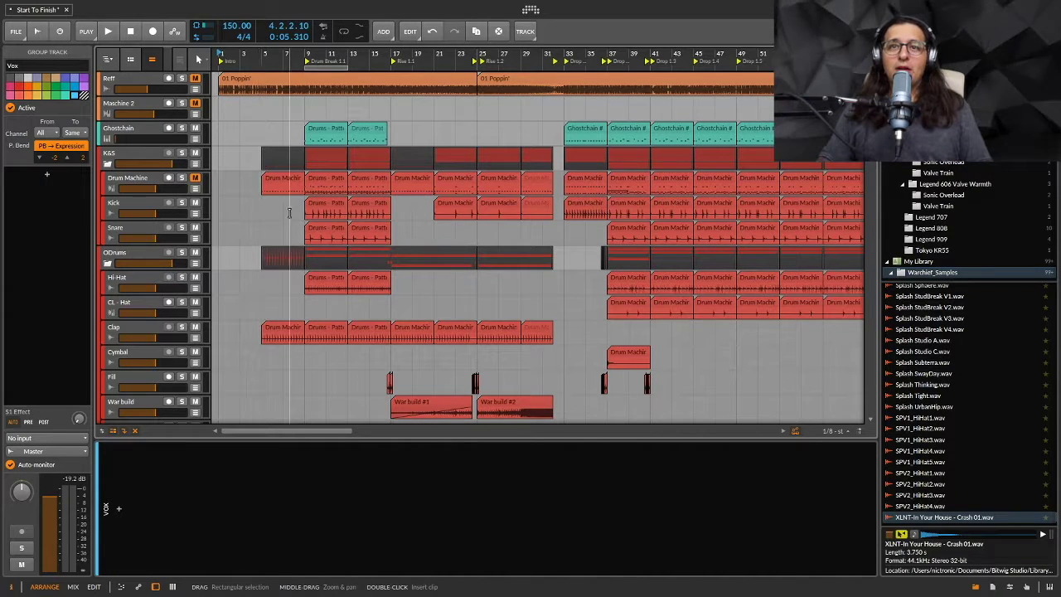
scroll(305, 217, right, 3)
scroll(306, 217, left, 3)
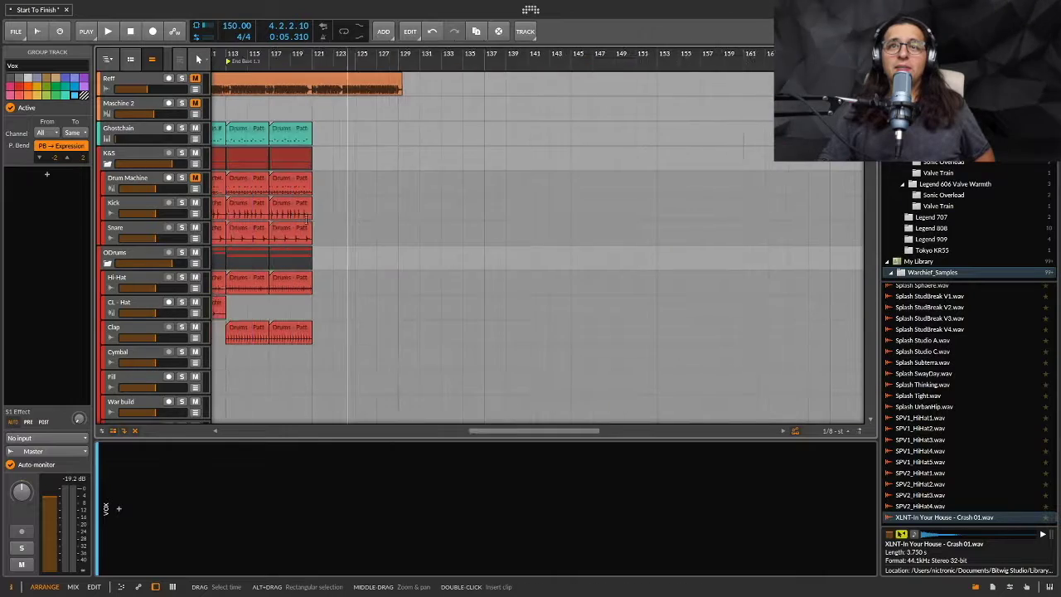
scroll(332, 249, down, 10)
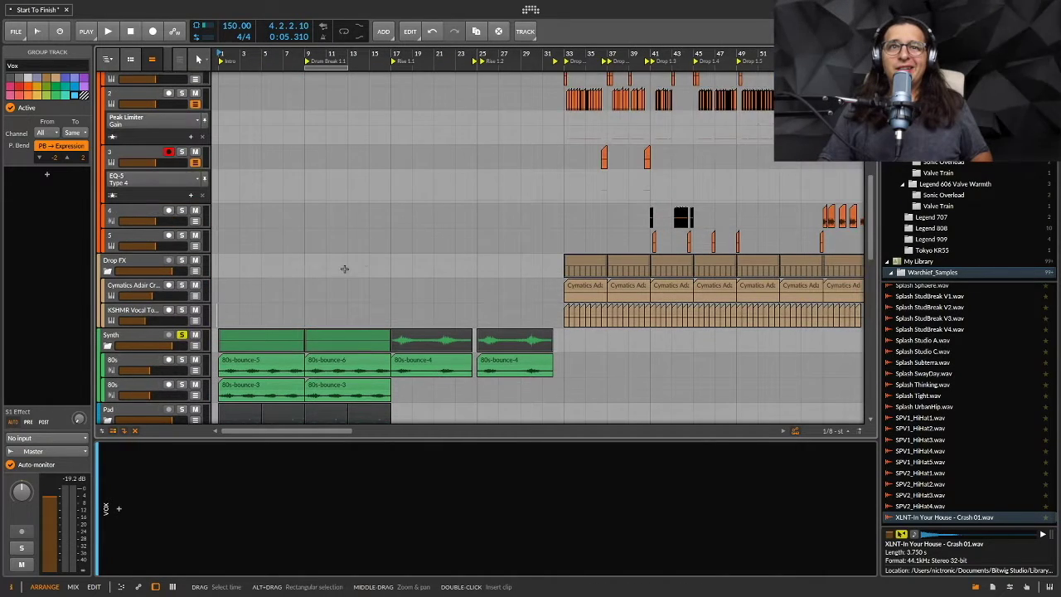
click(147, 267)
scroll(272, 276, right, 4)
scroll(272, 275, right, 3)
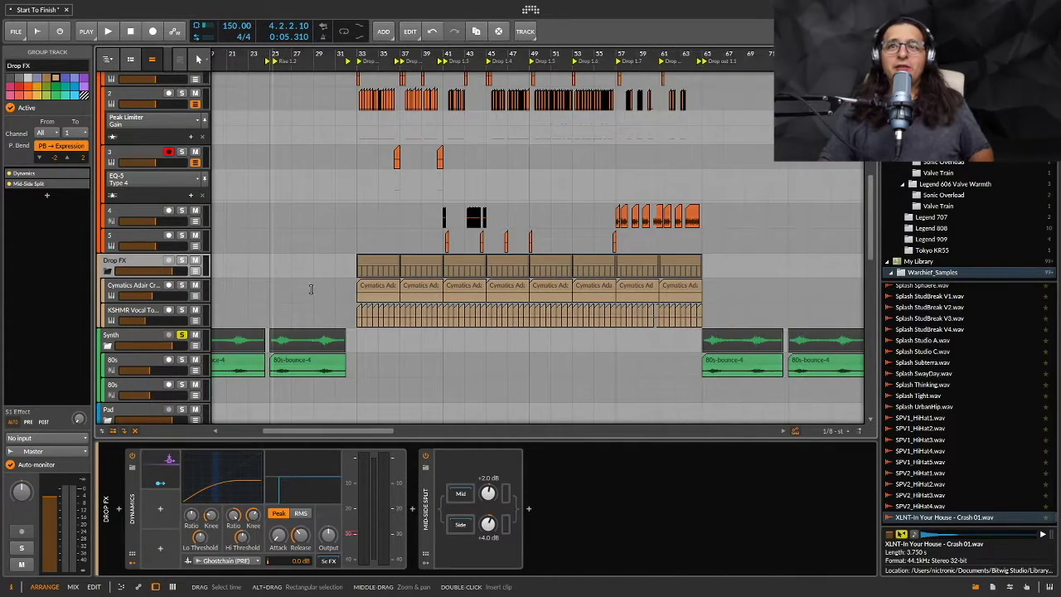
- Solo the KSHMR Vocal track in the Drop FX group and play it from bar 33
click(357, 321)
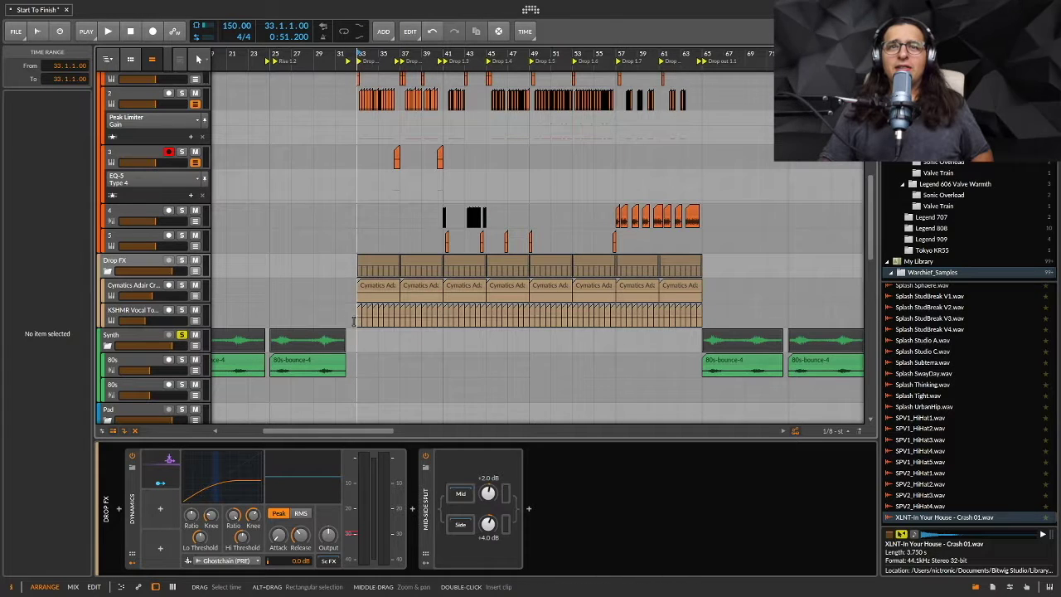
click(182, 311)
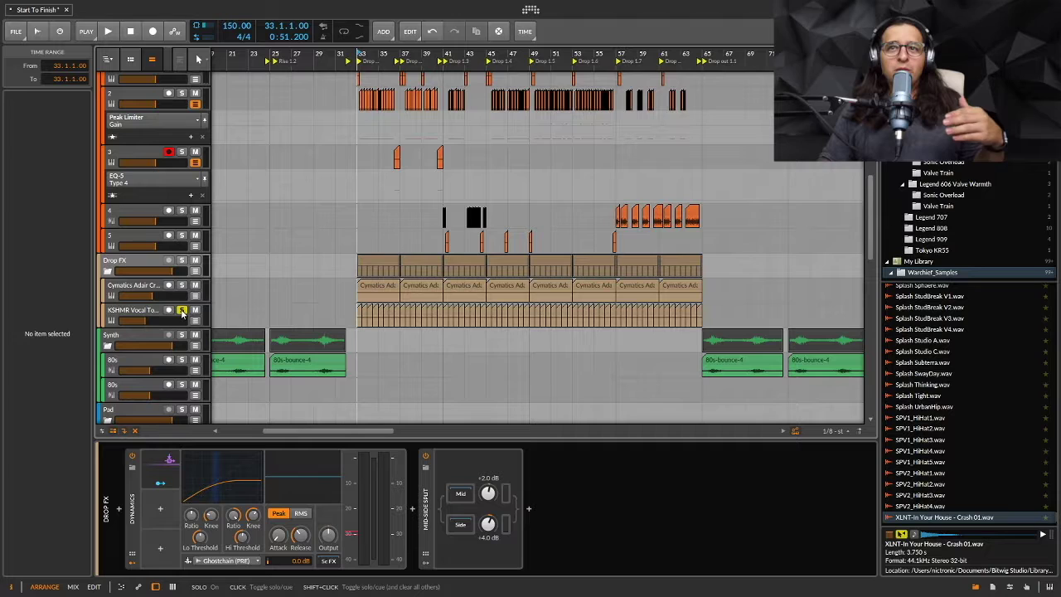
key(space)
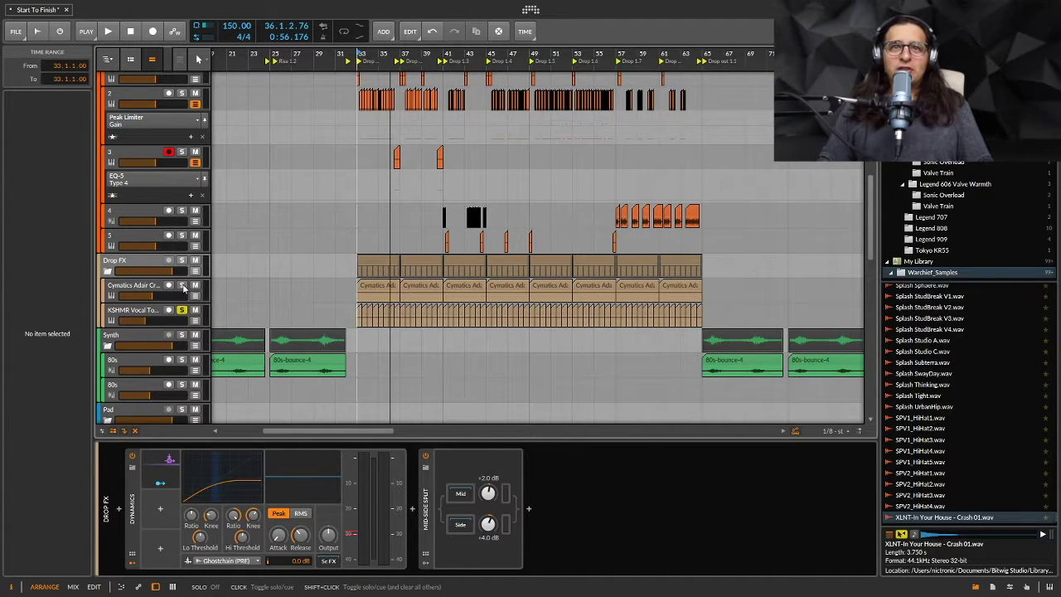
- Switch the solo from the KSHMR Vocal track to the Cymatics Adair track and play it from bar 33
click(182, 285)
click(182, 311)
key(space)
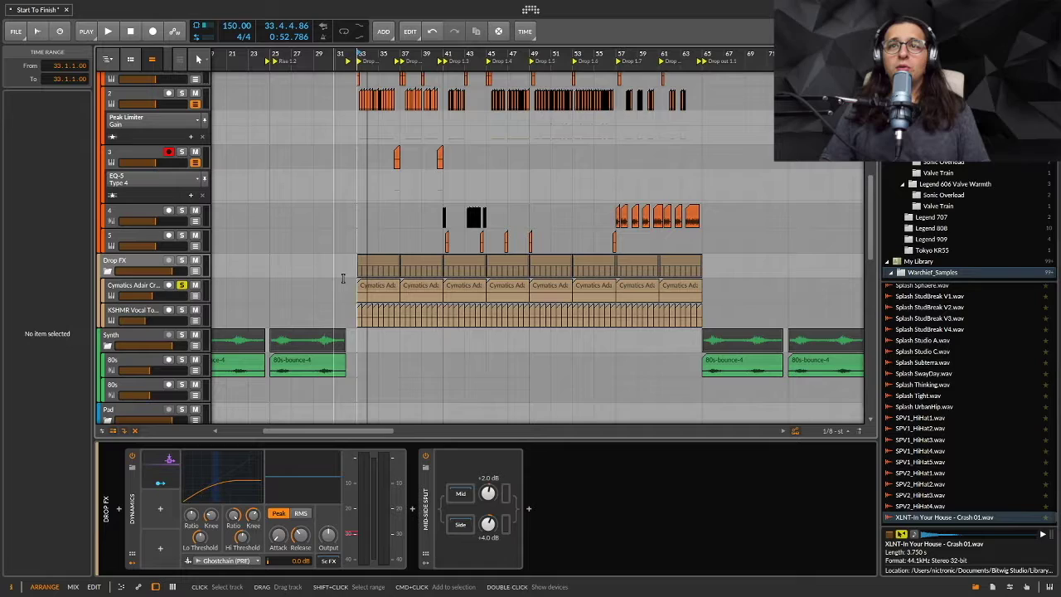
scroll(362, 268, up, 3)
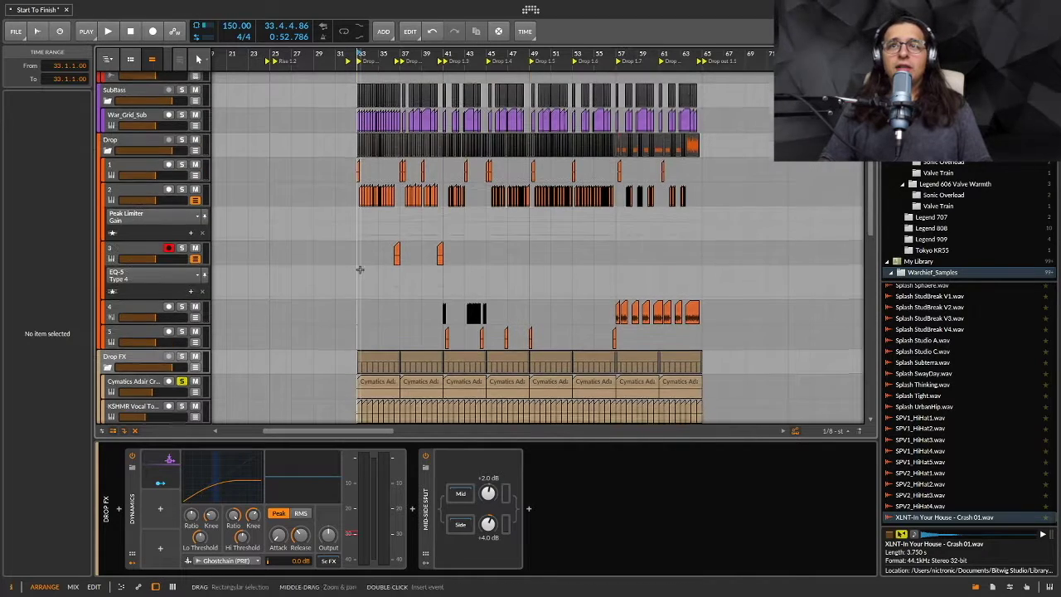
scroll(361, 267, up, 5)
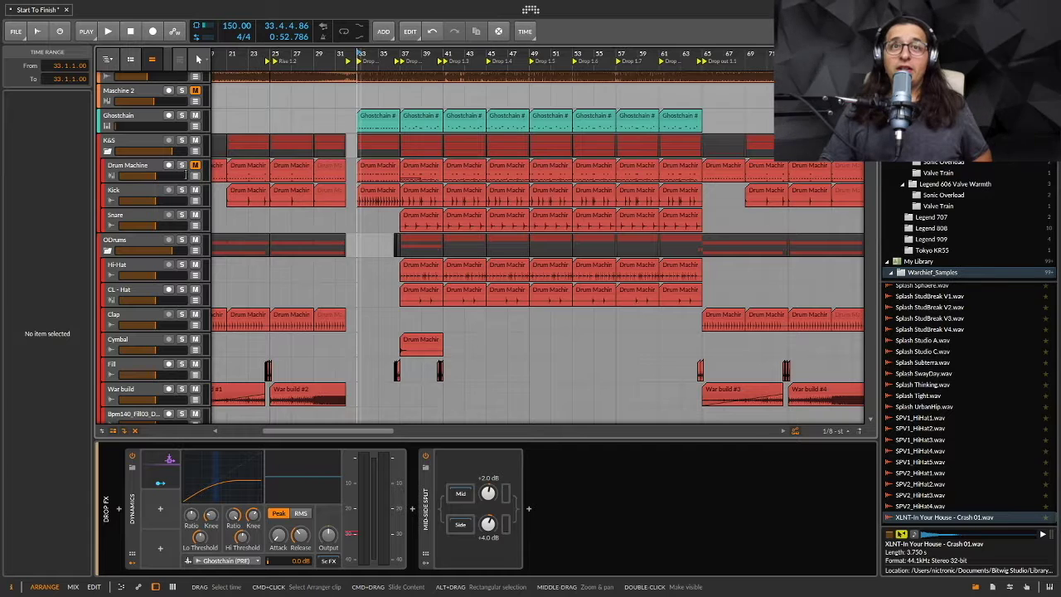
scroll(319, 226, up, 1)
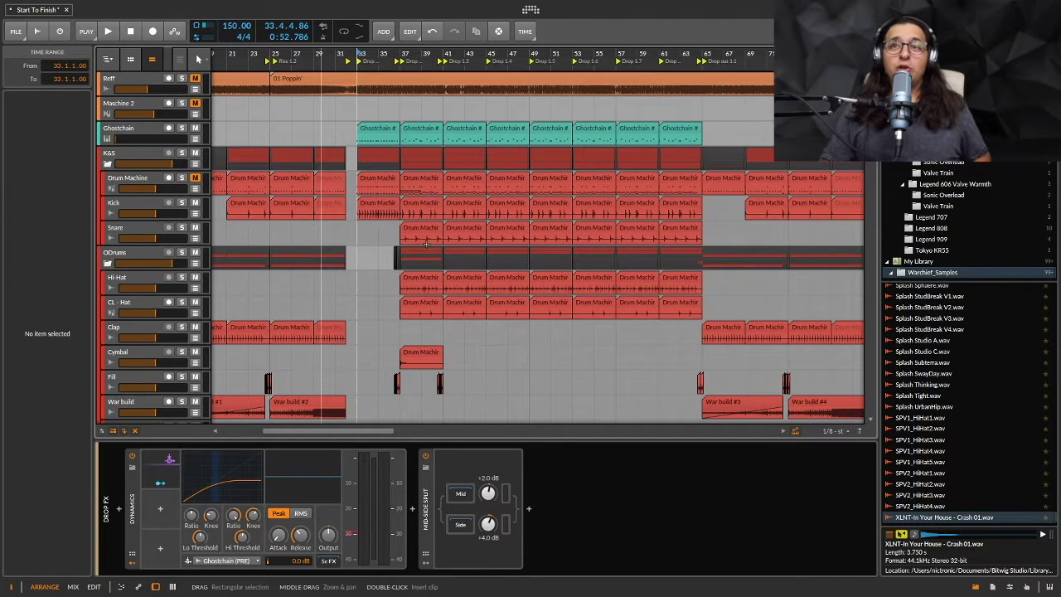